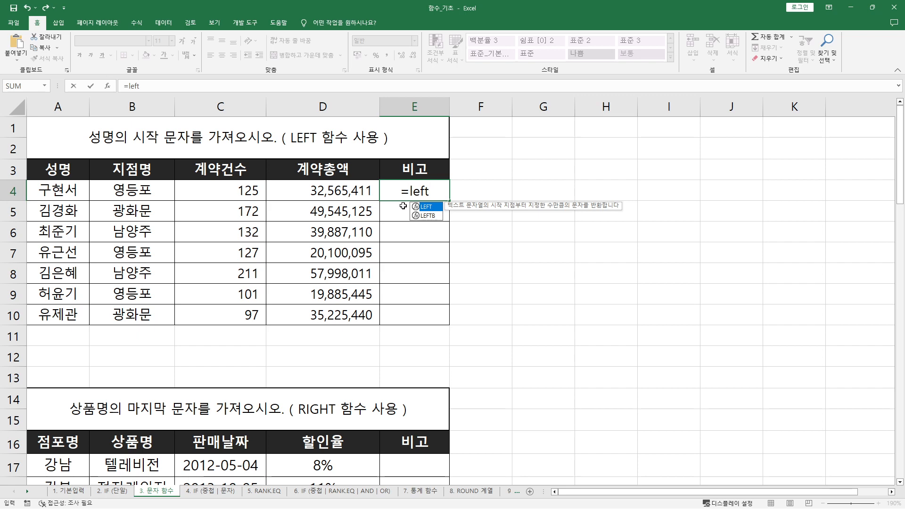
# - Open the argument list of the LEFT function being entered in cell E4
pyautogui.write('(')
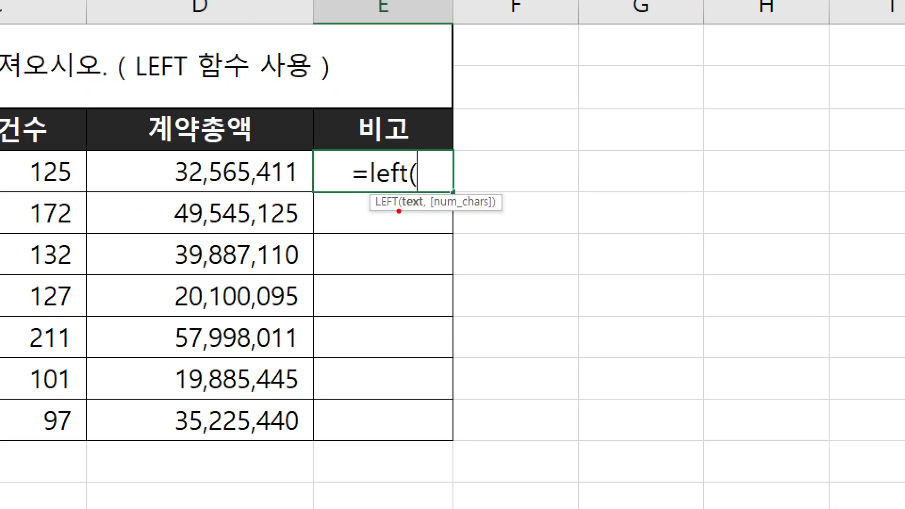
pyautogui.moveTo(394, 210); pyautogui.dragTo(513, 210)
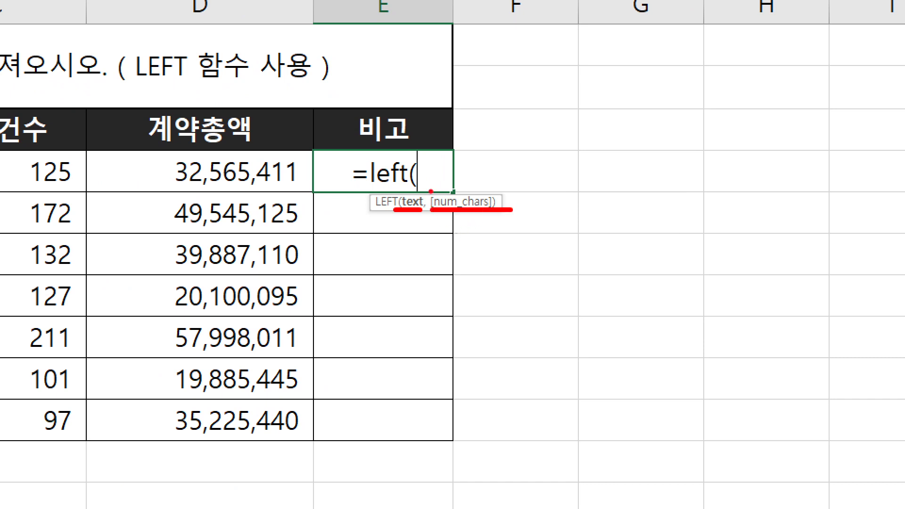
pyautogui.moveTo(423, 161); pyautogui.dragTo(487, 194)
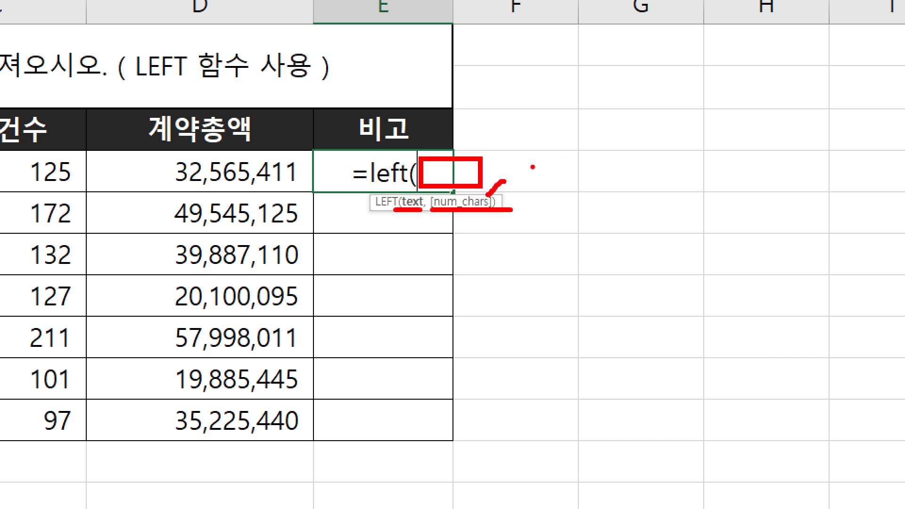
pyautogui.moveTo(530, 167)
pyautogui.mouseDown()
pyautogui.moveTo(556, 163)
pyautogui.moveTo(503, 192)
pyautogui.moveTo(602, 195)
pyautogui.mouseUp()
pyautogui.moveTo(657, 155); pyautogui.dragTo(635, 181)
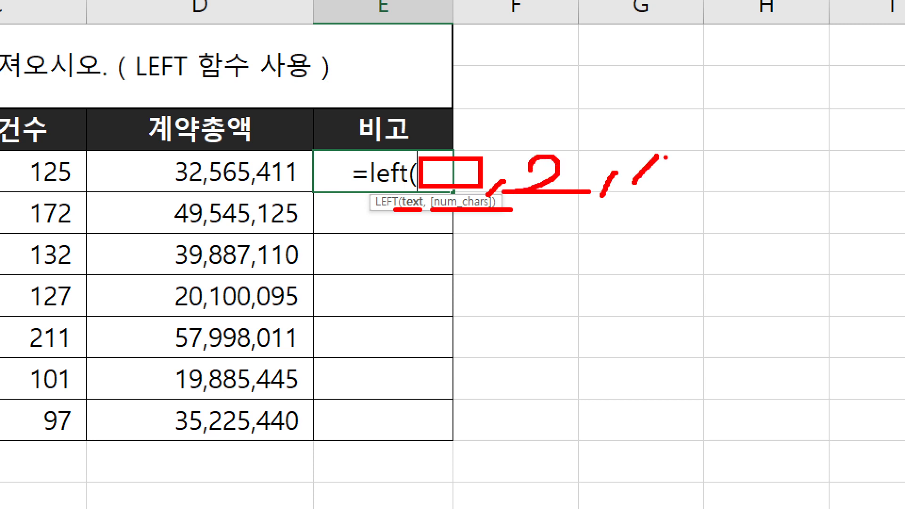
pyautogui.press('Escape')
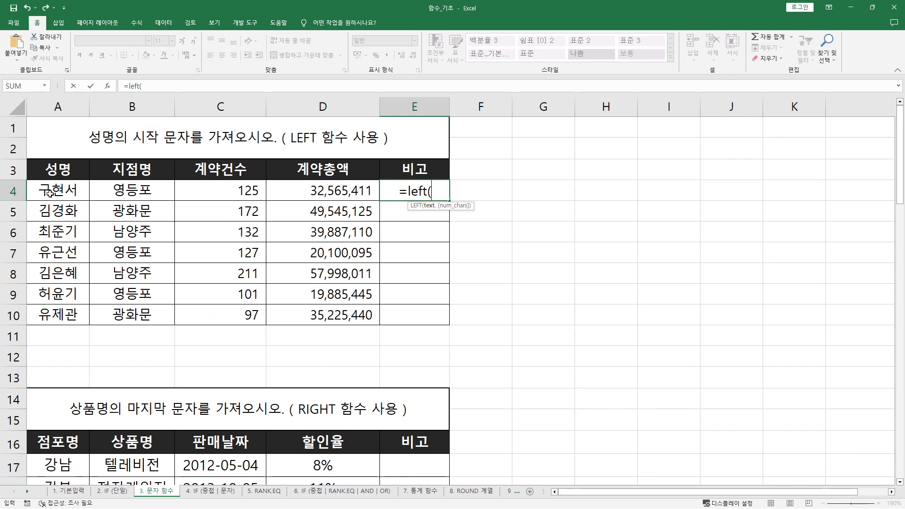
# - Complete the LEFT formula in E4 with A4 as the text and 1 as the number of characters
pyautogui.click(50, 192)
pyautogui.write(',')
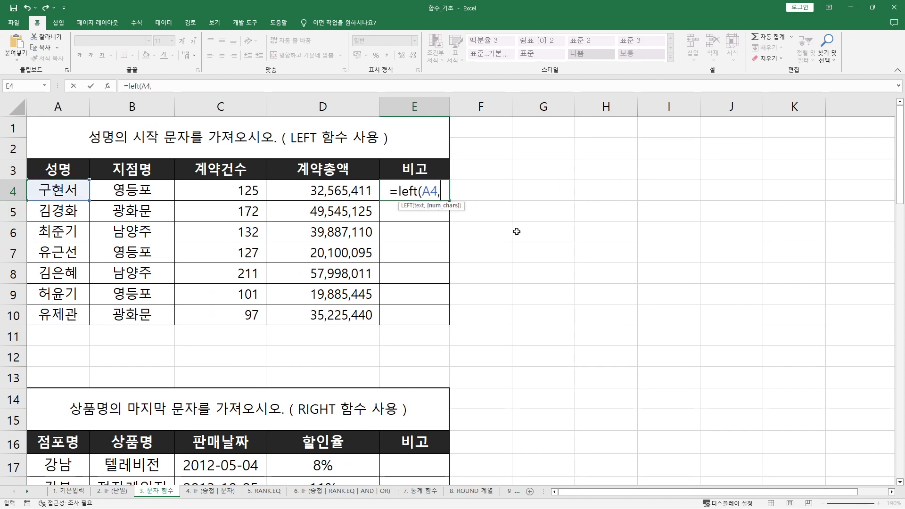
pyautogui.write('1)')
pyautogui.press('Return')
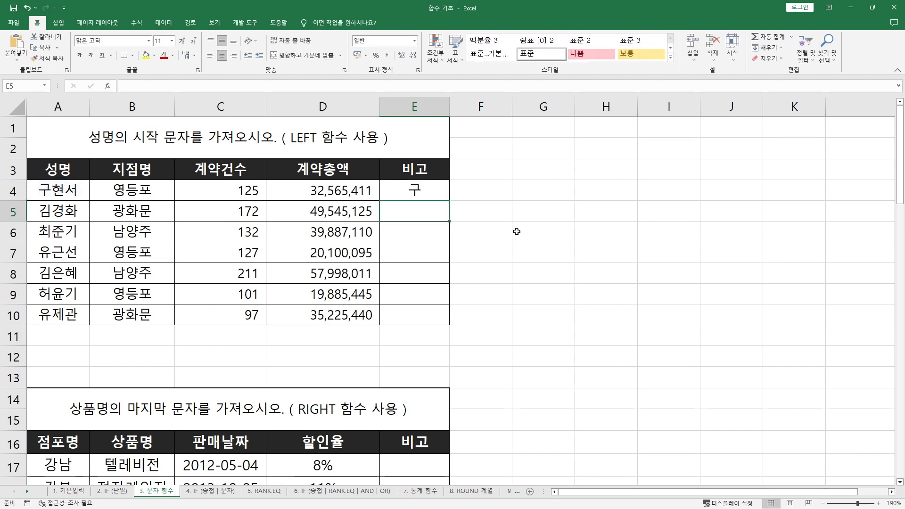
# - Change the number of characters in E4's LEFT formula to 2
pyautogui.press('Up')
pyautogui.press('F2')
pyautogui.press('Escape')
pyautogui.press('F2')
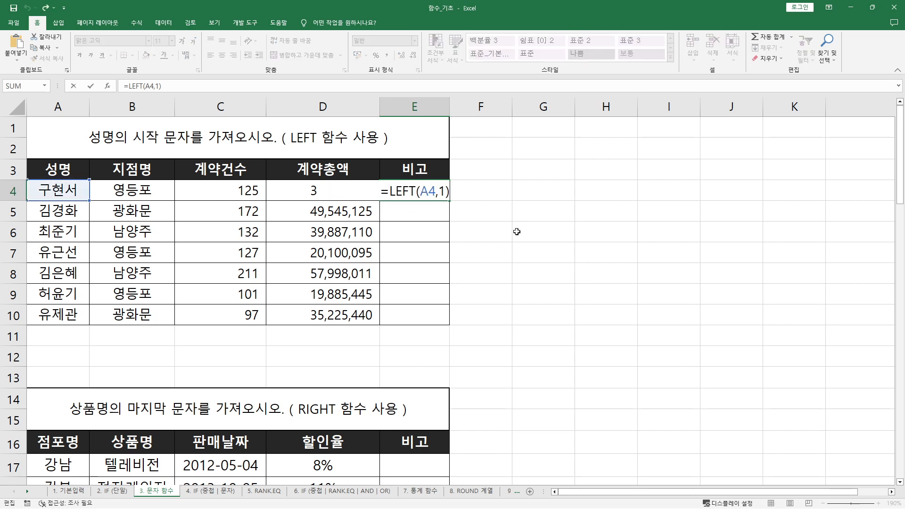
pyautogui.press('Left')
pyautogui.press('BackSpace')
pyautogui.write('2')
pyautogui.press('Return')
pyautogui.press('Up')
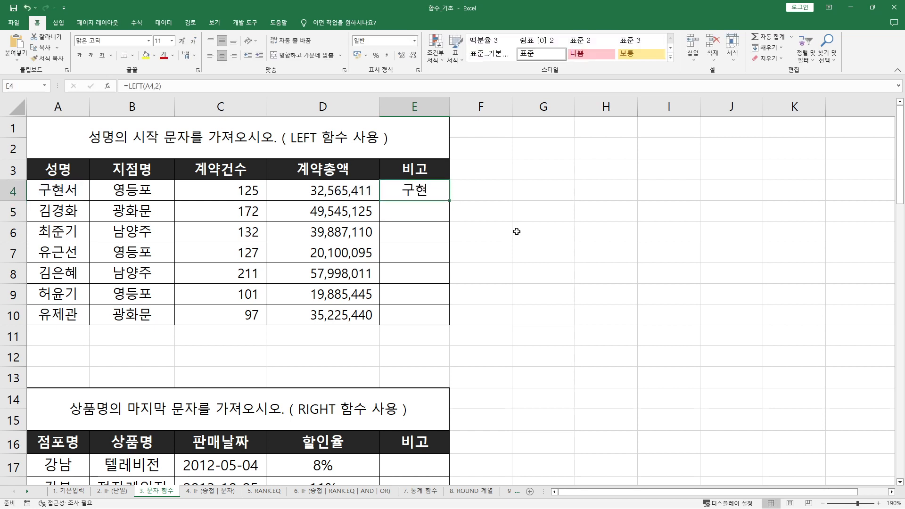
# - Change the number of characters in E4's LEFT formula to 3
pyautogui.press('F2')
pyautogui.press('Left')
pyautogui.press('BackSpace')
pyautogui.write('3')
pyautogui.press('Return')
pyautogui.press('Up')
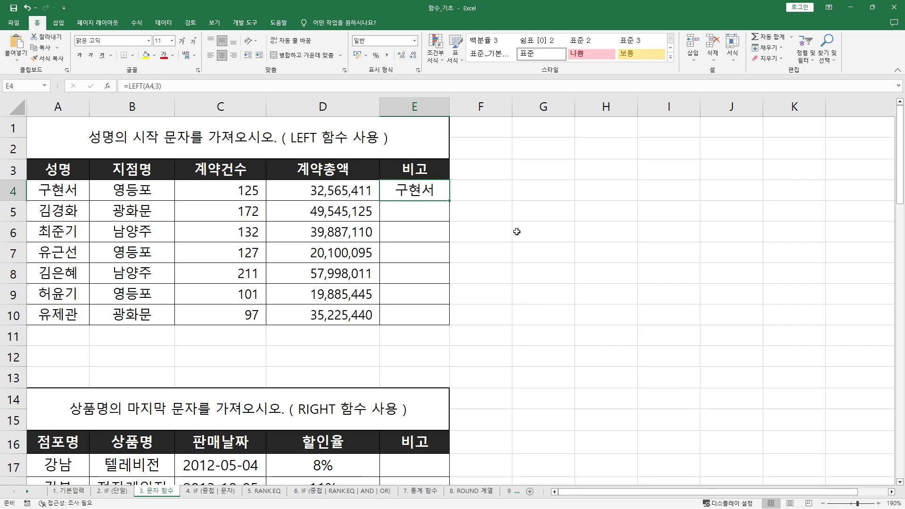
# - Set the number of characters in E4's LEFT formula to 1 and fill the formula down to E10
pyautogui.press('F2')
pyautogui.press('Left')
pyautogui.press('BackSpace')
pyautogui.write('1')
pyautogui.press('Return')
pyautogui.press('Up')
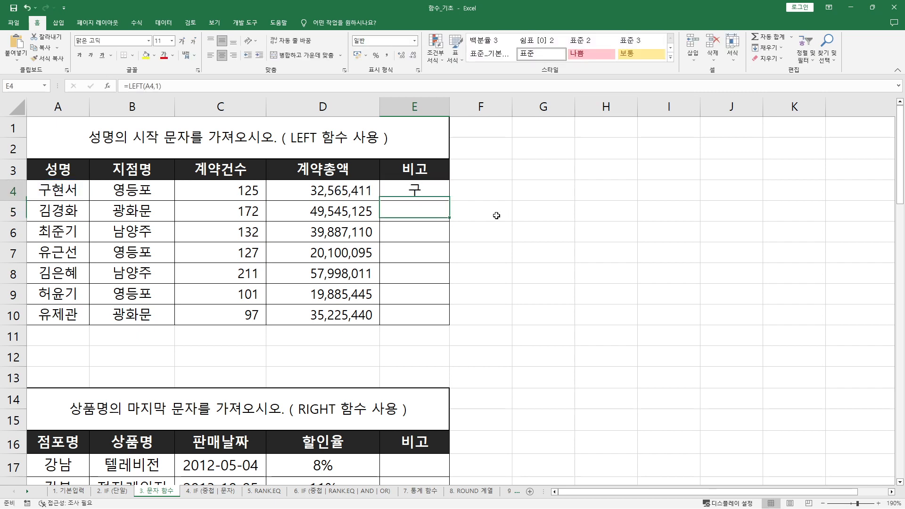
pyautogui.doubleClick(451, 201)
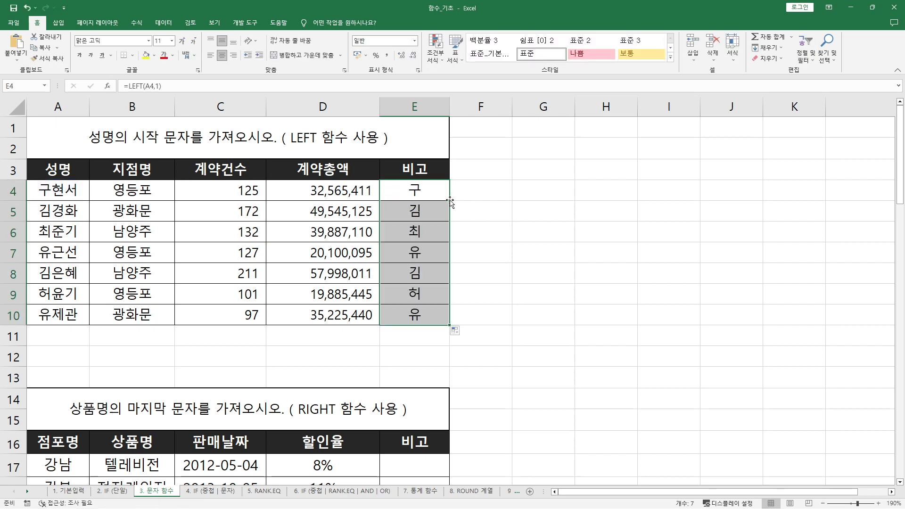
# - Enter =RIGHT(B17,1) in E17 to extract the product name's last character, and fill it down to E23
pyautogui.scroll(-4, 438, 207)
pyautogui.click(427, 216)
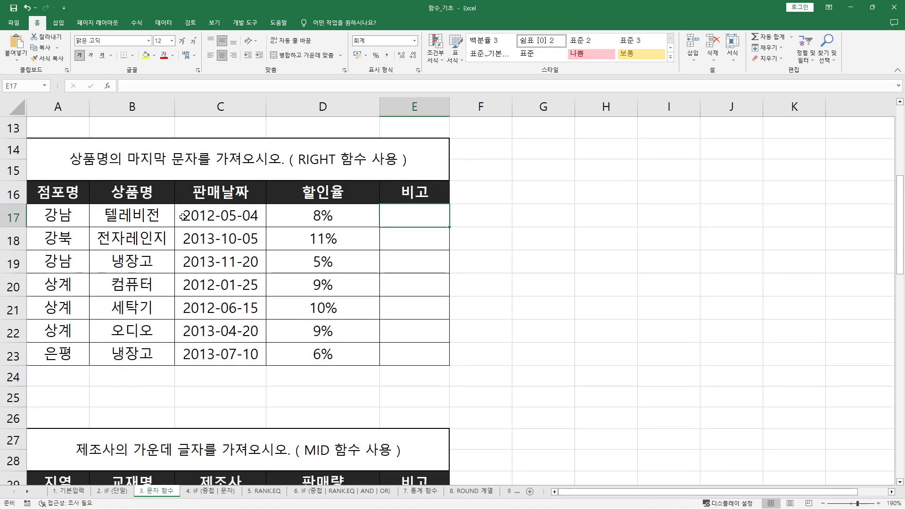
pyautogui.write('=r')
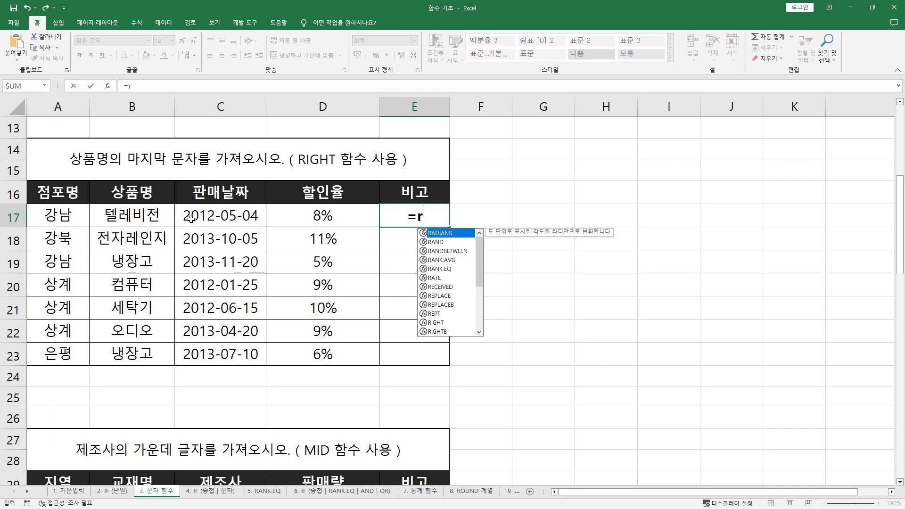
pyautogui.write('ight(')
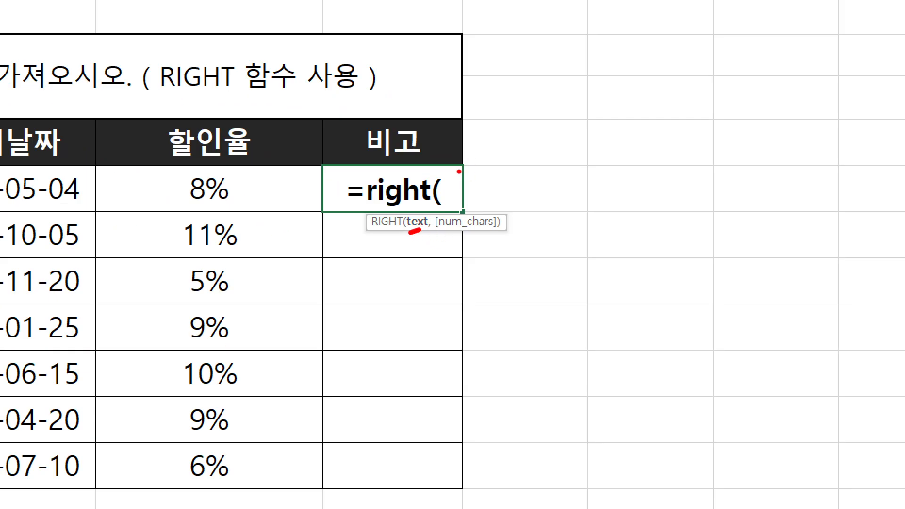
pyautogui.moveTo(457, 169); pyautogui.dragTo(528, 204)
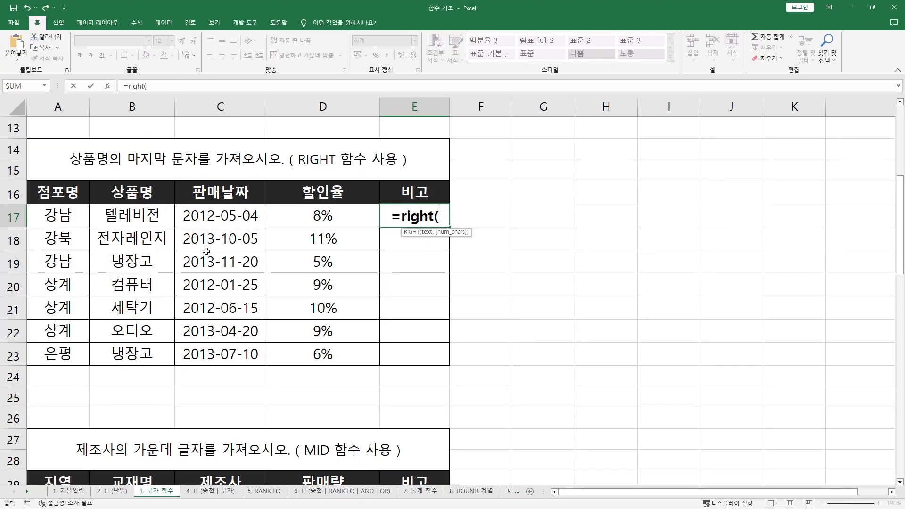
pyautogui.click(148, 221)
pyautogui.write(',')
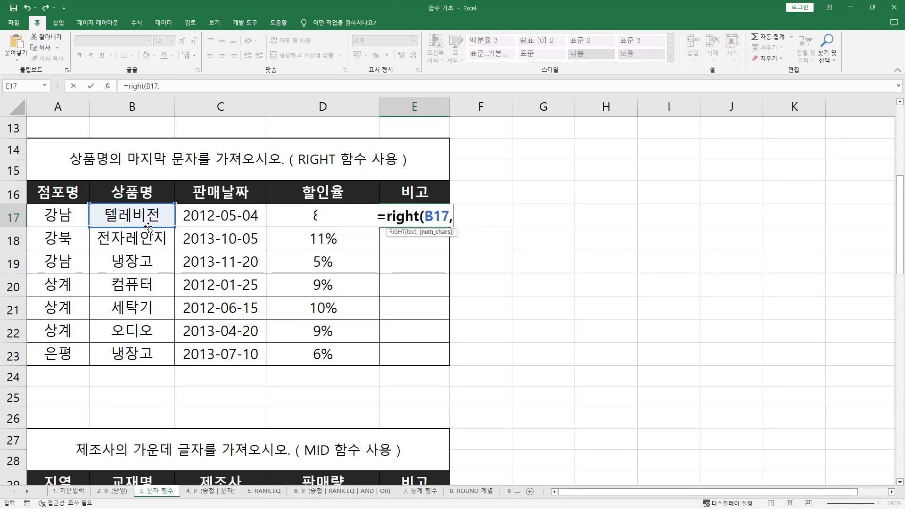
pyautogui.write('1)')
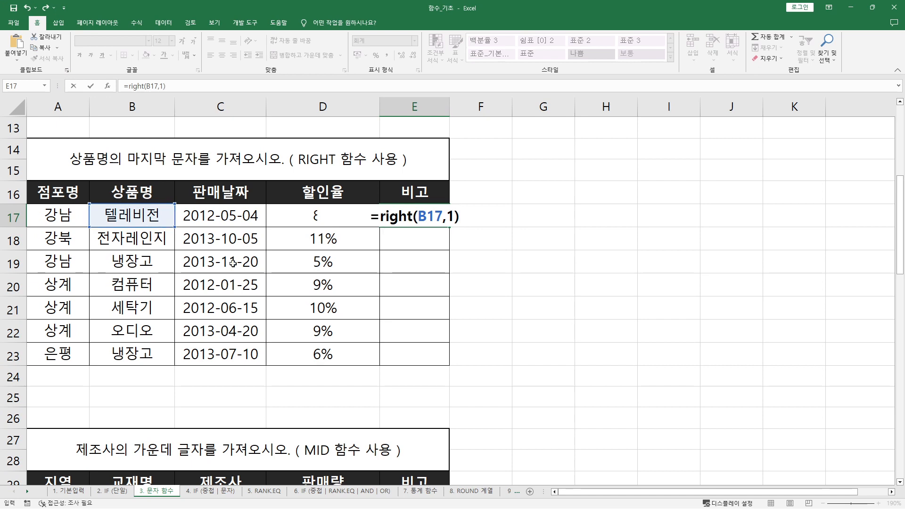
pyautogui.hotkey('ctrl', 'Return')
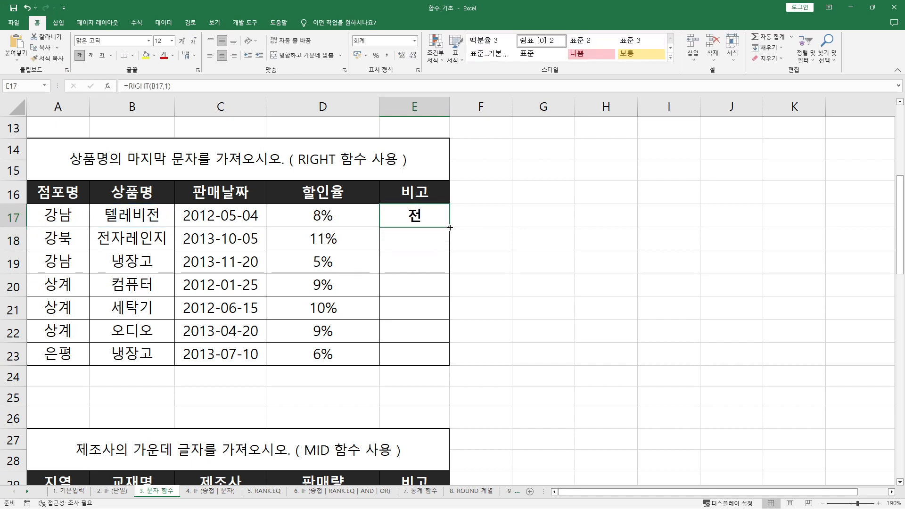
pyautogui.moveTo(450, 228); pyautogui.dragTo(453, 350)
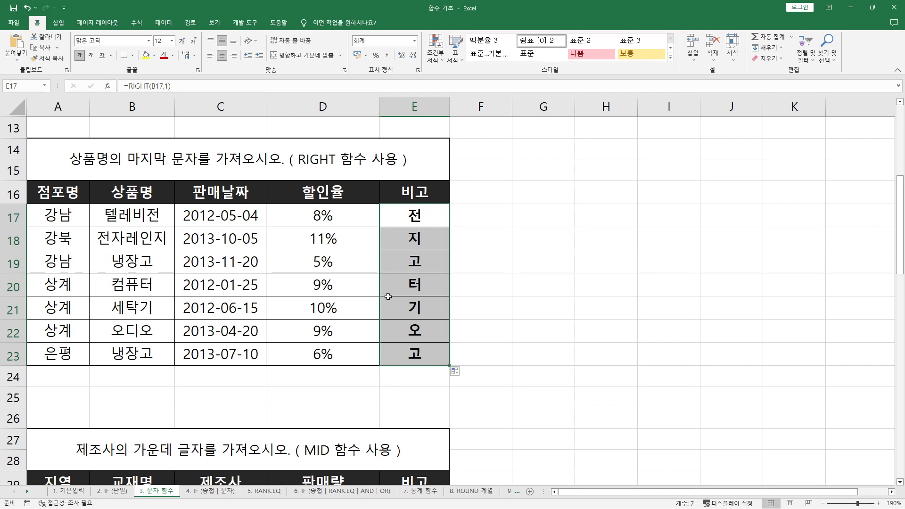
# - Start a MID function in E30, the first 비고 cell of the manufacturer table
pyautogui.scroll(-4, 388, 297)
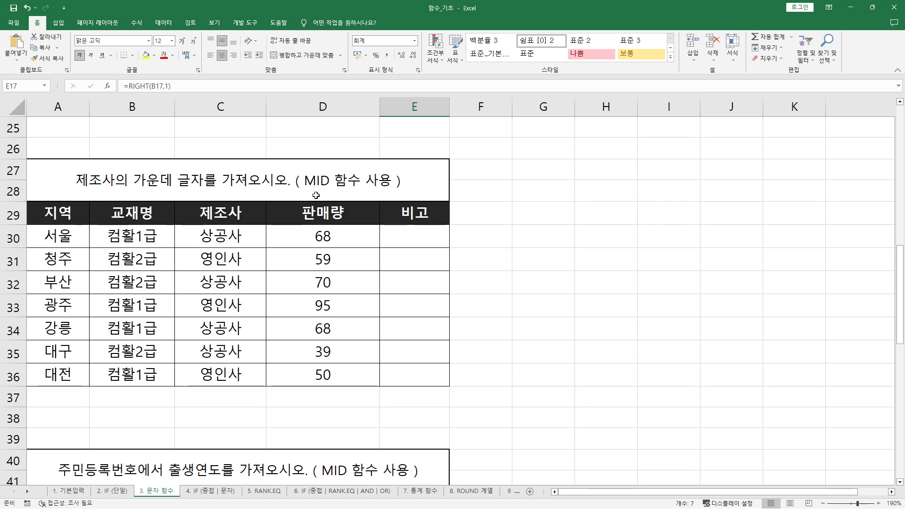
pyautogui.click(414, 245)
pyautogui.write('=mid')
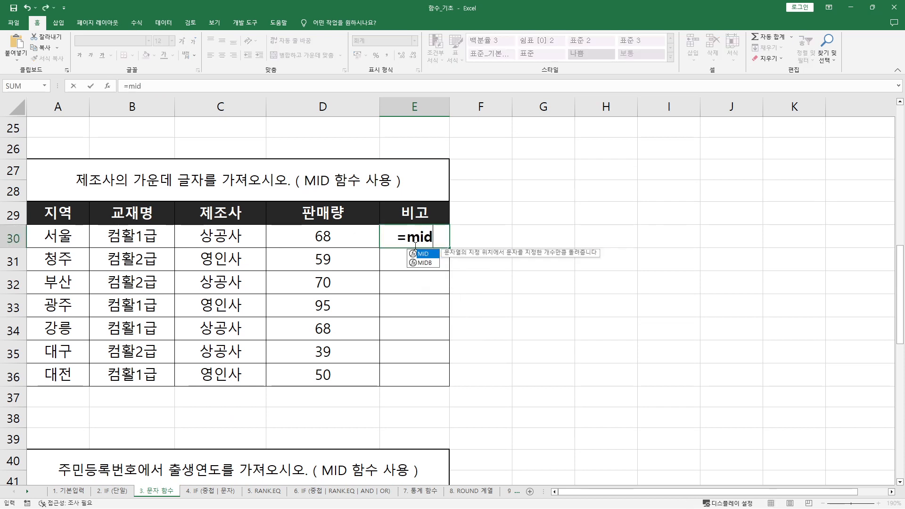
pyautogui.write('(')
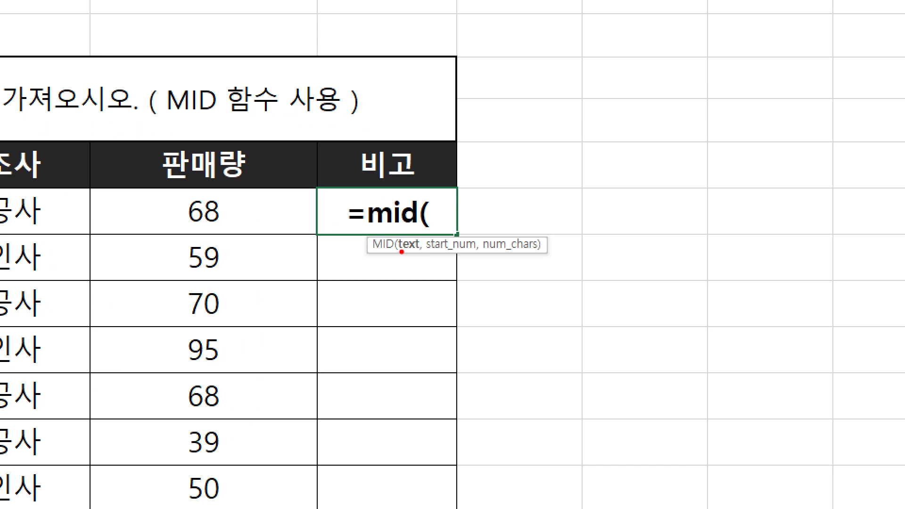
pyautogui.moveTo(397, 251); pyautogui.dragTo(421, 250)
pyautogui.moveTo(444, 193); pyautogui.dragTo(526, 227)
pyautogui.moveTo(428, 251); pyautogui.dragTo(476, 253)
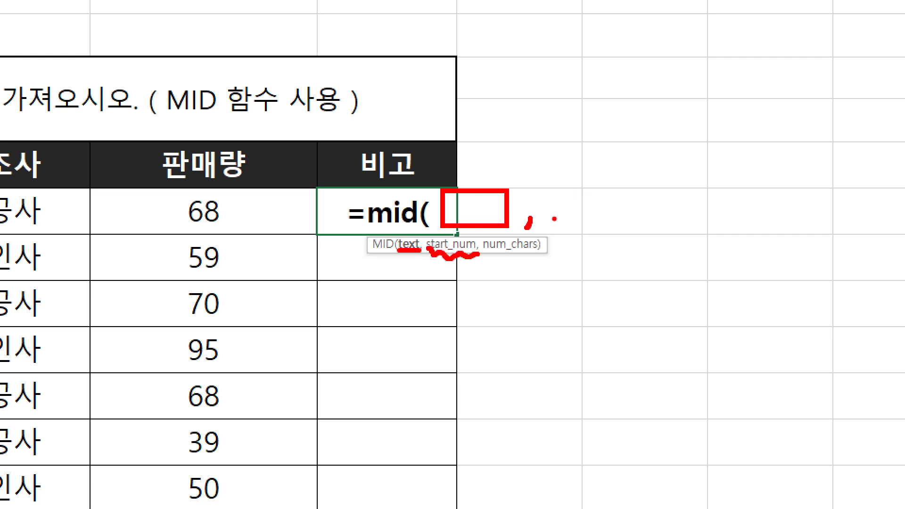
pyautogui.moveTo(614, 217); pyautogui.dragTo(601, 232)
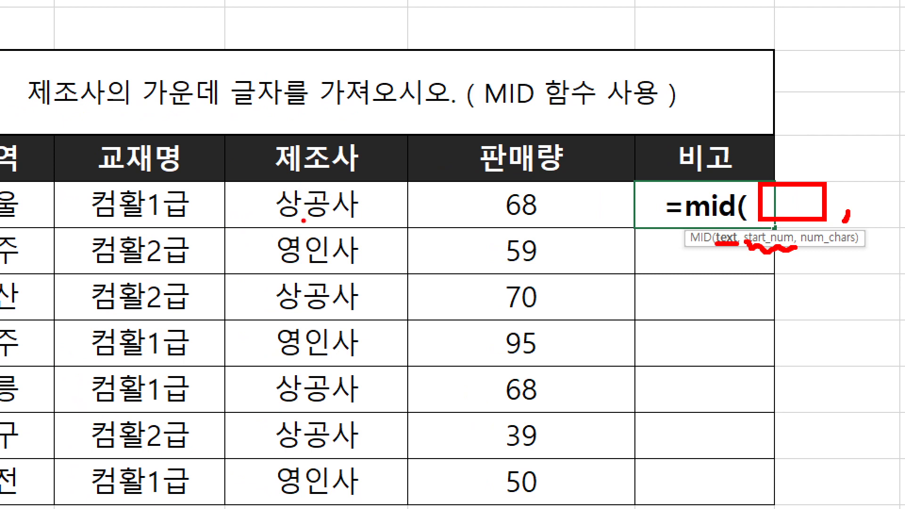
pyautogui.moveTo(297, 191); pyautogui.dragTo(270, 211)
pyautogui.moveTo(270, 190); pyautogui.dragTo(301, 213)
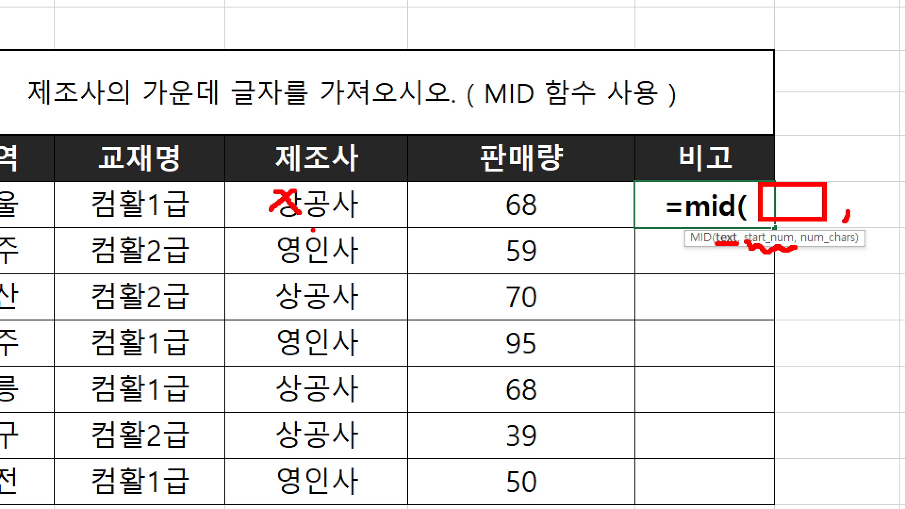
pyautogui.moveTo(303, 168); pyautogui.dragTo(302, 261)
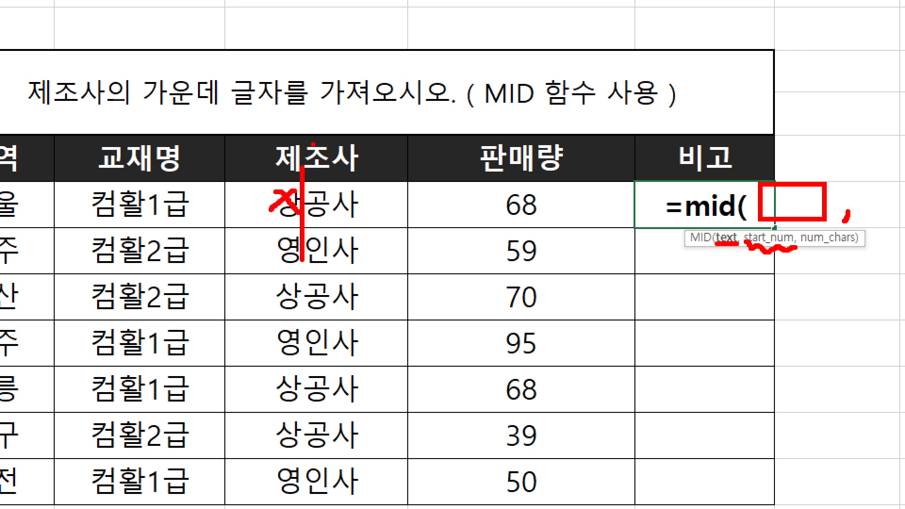
pyautogui.moveTo(315, 138)
pyautogui.mouseDown()
pyautogui.moveTo(307, 152)
pyautogui.moveTo(332, 153)
pyautogui.mouseUp()
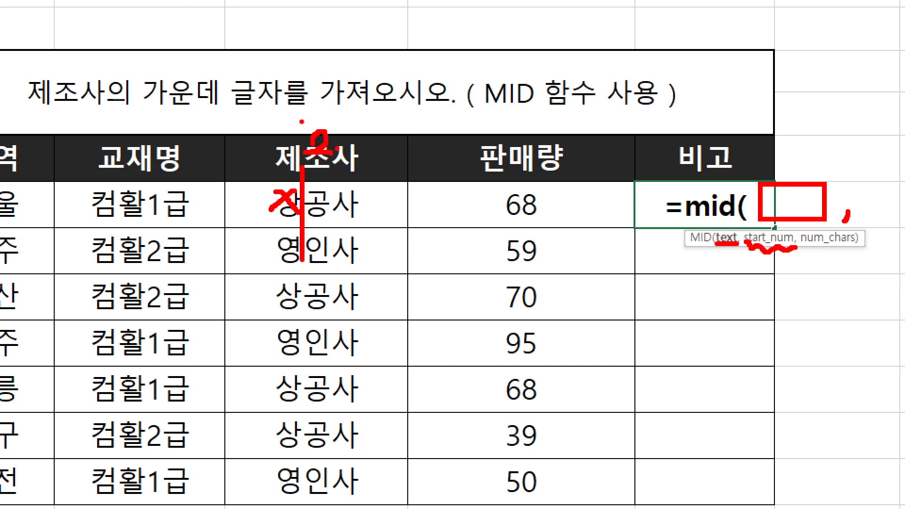
pyautogui.moveTo(299, 118)
pyautogui.mouseDown()
pyautogui.moveTo(317, 118)
pyautogui.moveTo(333, 208)
pyautogui.moveTo(326, 227)
pyautogui.moveTo(298, 121)
pyautogui.mouseUp()
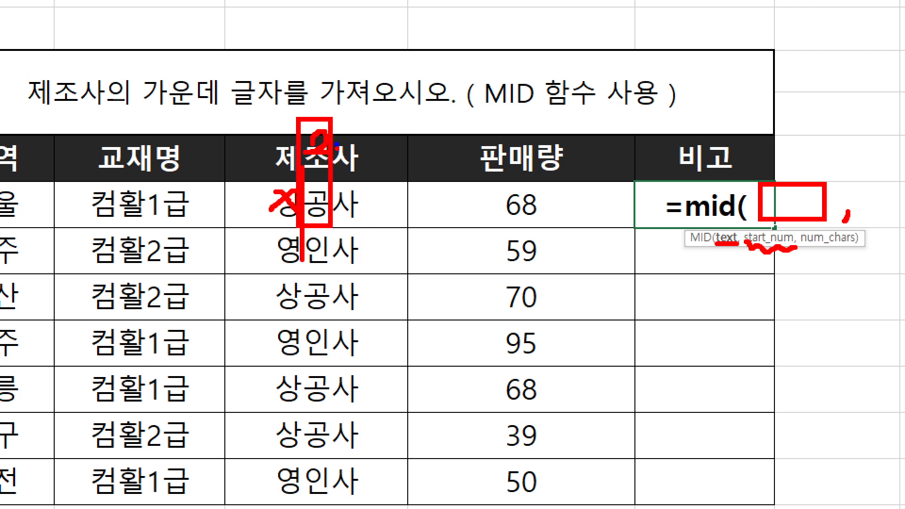
pyautogui.moveTo(299, 118)
pyautogui.mouseDown()
pyautogui.moveTo(354, 223)
pyautogui.moveTo(369, 225)
pyautogui.mouseUp()
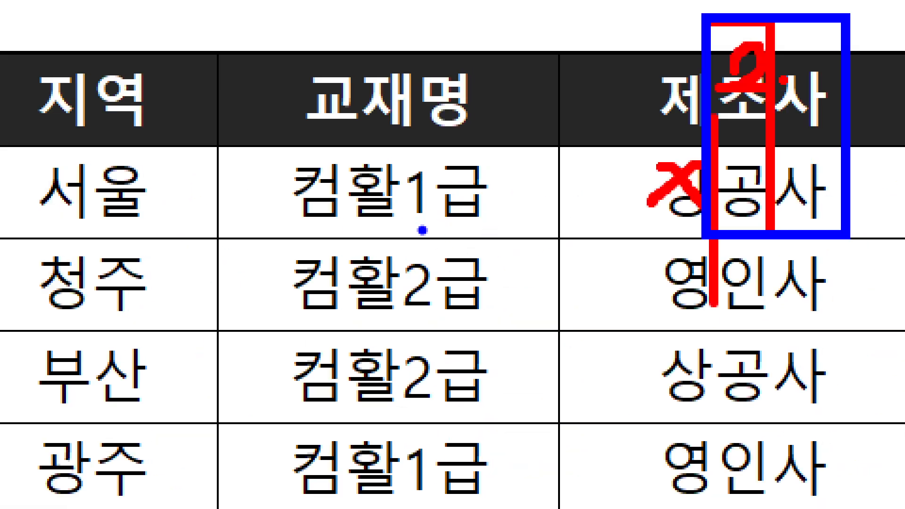
pyautogui.press('r')
pyautogui.click(316, 221)
pyautogui.click(370, 219)
pyautogui.click(415, 220)
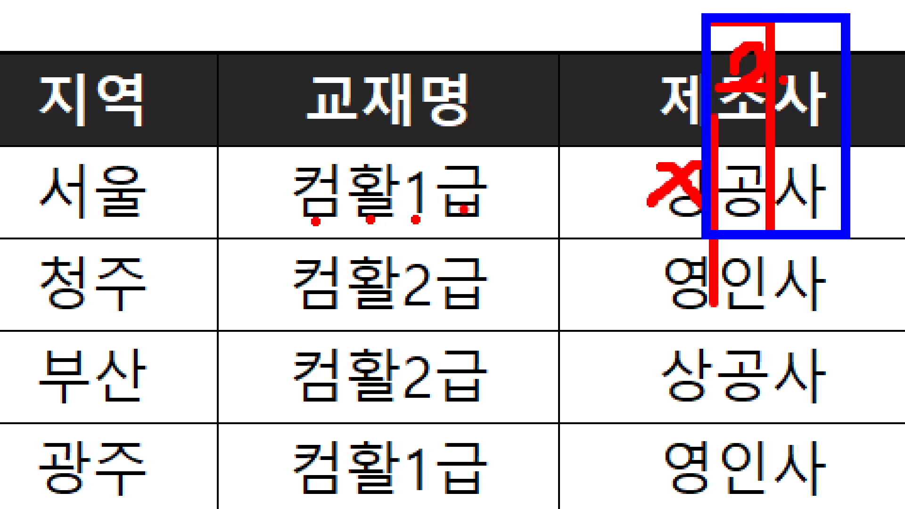
pyautogui.moveTo(399, 126); pyautogui.dragTo(399, 268)
pyautogui.moveTo(346, 181)
pyautogui.mouseDown()
pyautogui.moveTo(349, 198)
pyautogui.moveTo(377, 193)
pyautogui.moveTo(373, 169)
pyautogui.moveTo(370, 209)
pyautogui.mouseUp()
pyautogui.moveTo(410, 70)
pyautogui.mouseDown()
pyautogui.moveTo(427, 111)
pyautogui.moveTo(408, 138)
pyautogui.mouseUp()
pyautogui.moveTo(512, 124); pyautogui.dragTo(490, 151)
pyautogui.moveTo(571, 61); pyautogui.dragTo(548, 137)
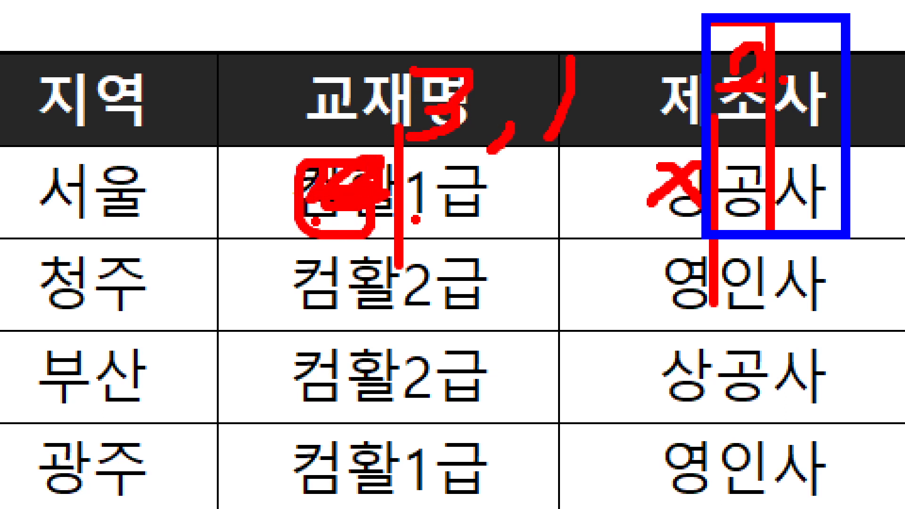
pyautogui.moveTo(550, 97)
pyautogui.mouseDown()
pyautogui.moveTo(532, 143)
pyautogui.moveTo(575, 168)
pyautogui.mouseUp()
pyautogui.moveTo(388, 151); pyautogui.dragTo(530, 246)
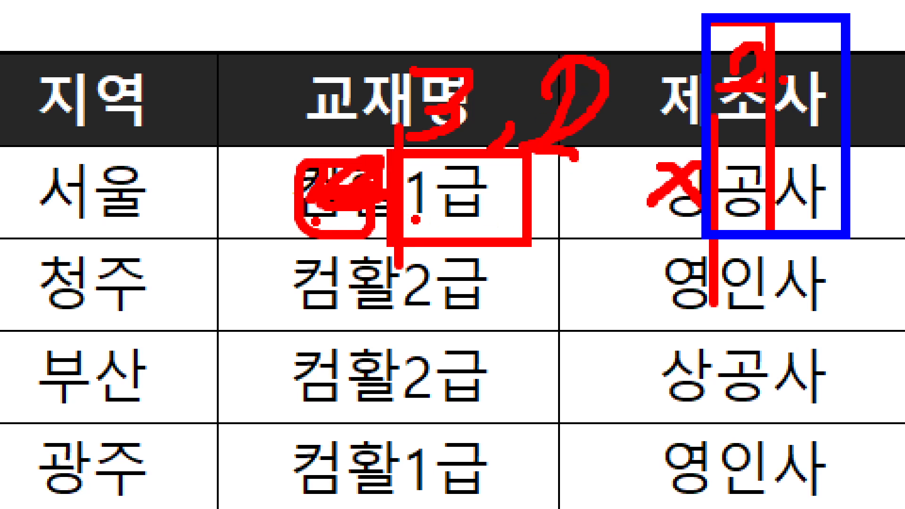
pyautogui.click(406, 214)
pyautogui.moveTo(398, 151)
pyautogui.mouseDown()
pyautogui.moveTo(505, 243)
pyautogui.moveTo(392, 146)
pyautogui.mouseUp()
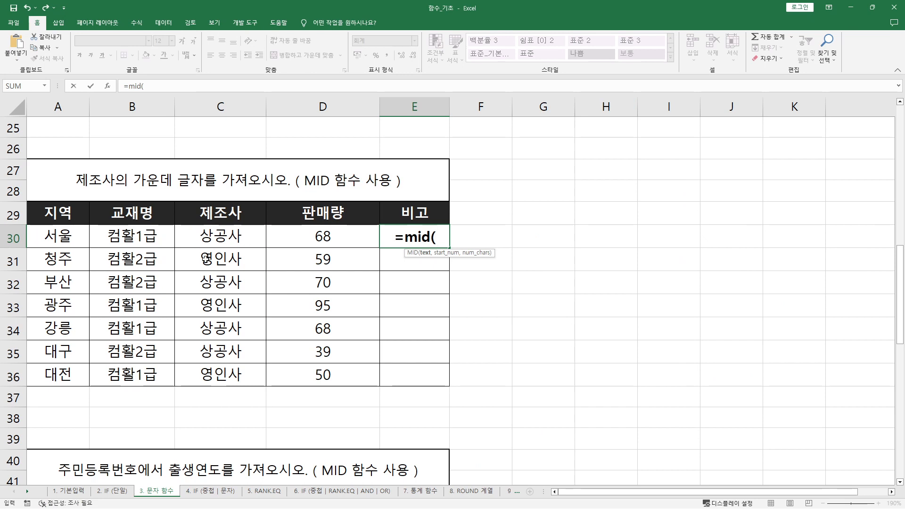
# - Complete E30 as =MID(C30,2,1) to extract the manufacturer's middle character, and fill the formula down to E36
pyautogui.click(253, 239)
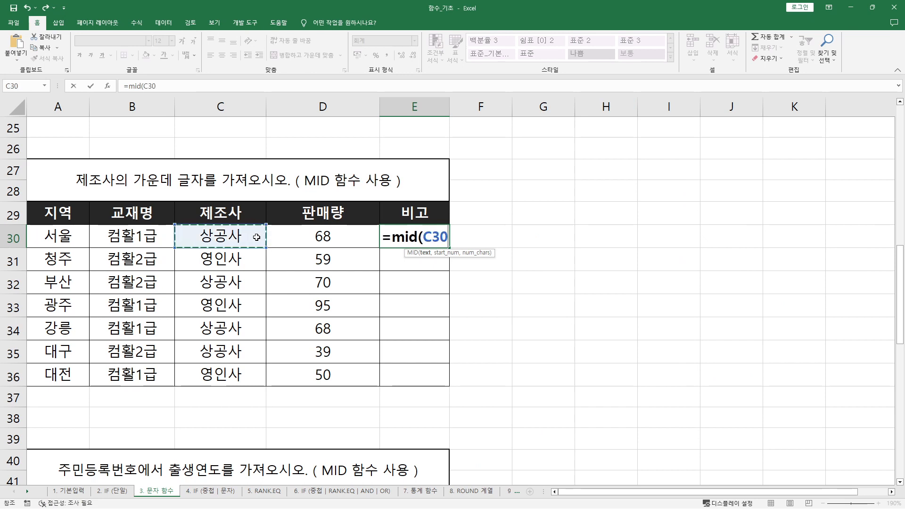
pyautogui.write(',')
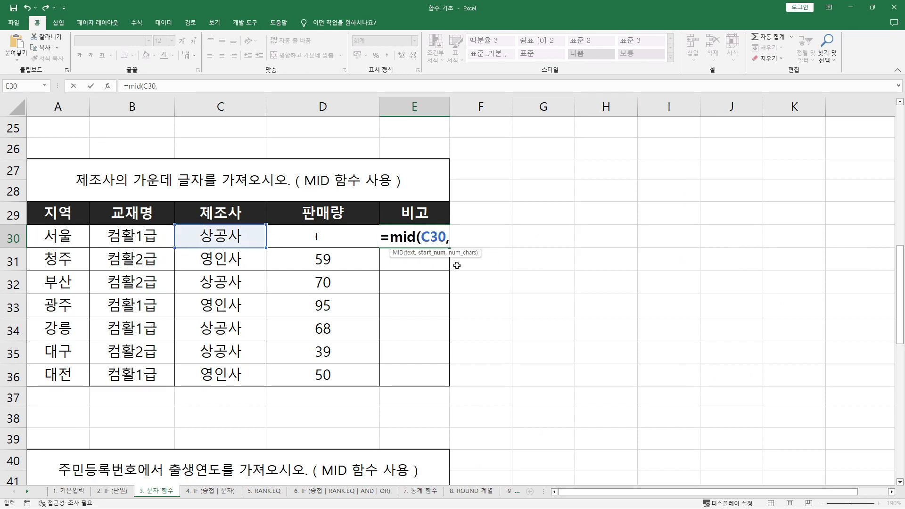
pyautogui.write('2')
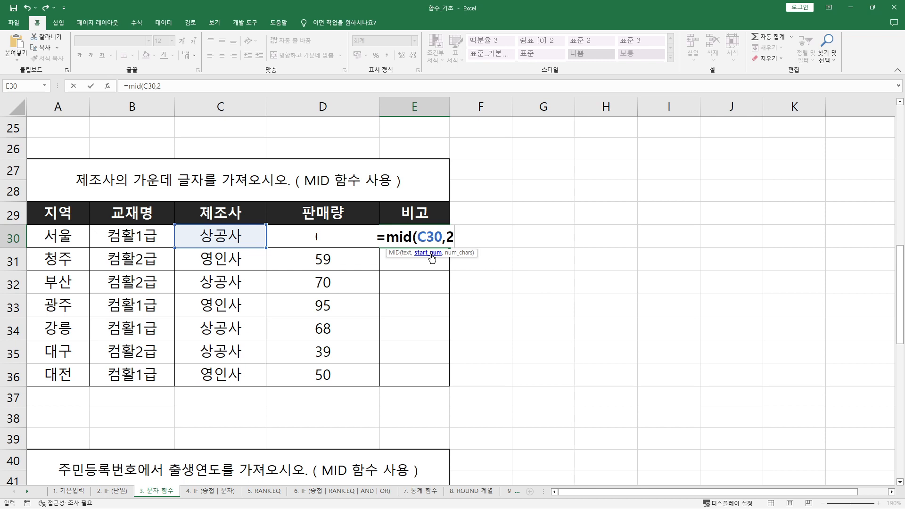
pyautogui.write(',1')
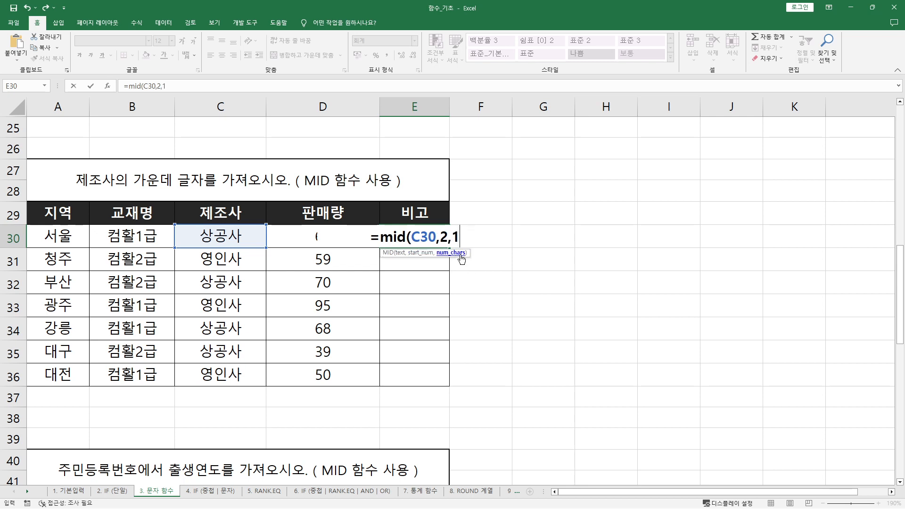
pyautogui.write(')')
pyautogui.hotkey('ctrl', 'Return')
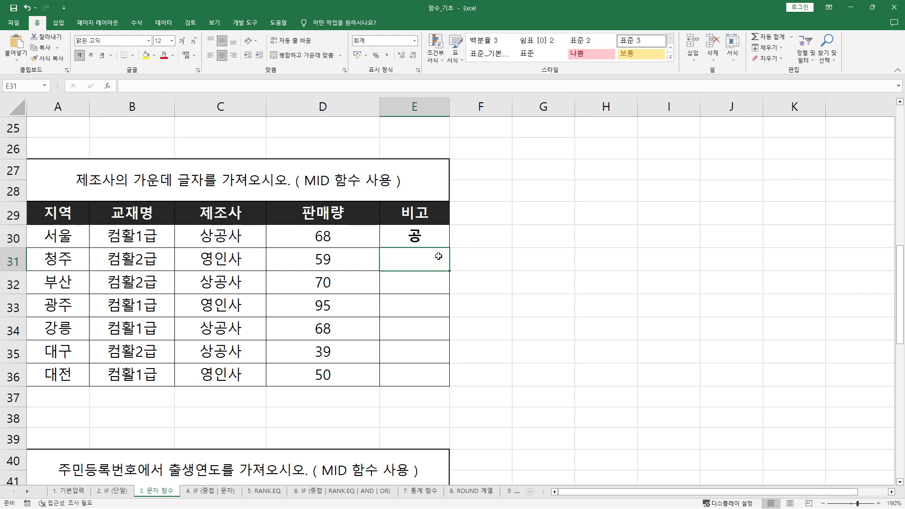
pyautogui.doubleClick(449, 248)
pyautogui.click(422, 237)
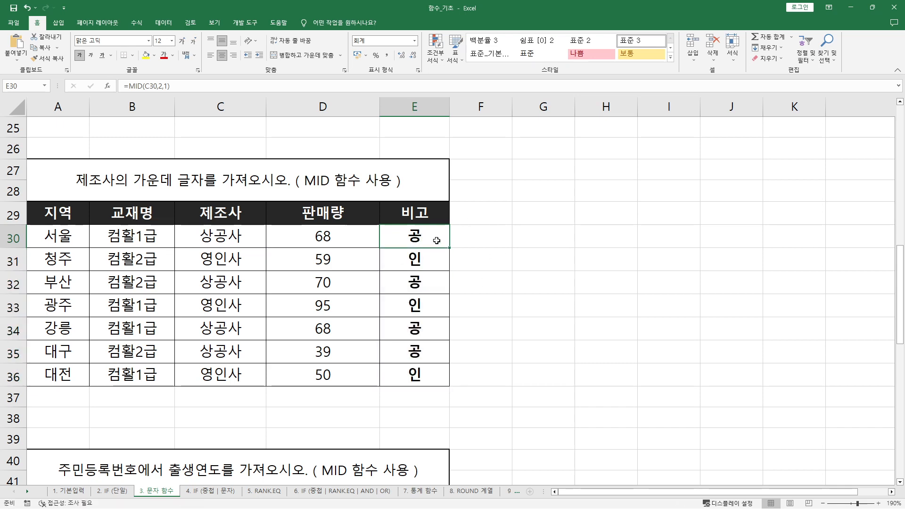
# - Examine the birth-year exercise in rows 40 to 49 and where the year digits sit in the registration numbers
pyautogui.scroll(-3, 435, 242)
pyautogui.scroll(-1, 410, 232)
pyautogui.scroll(2, 410, 263)
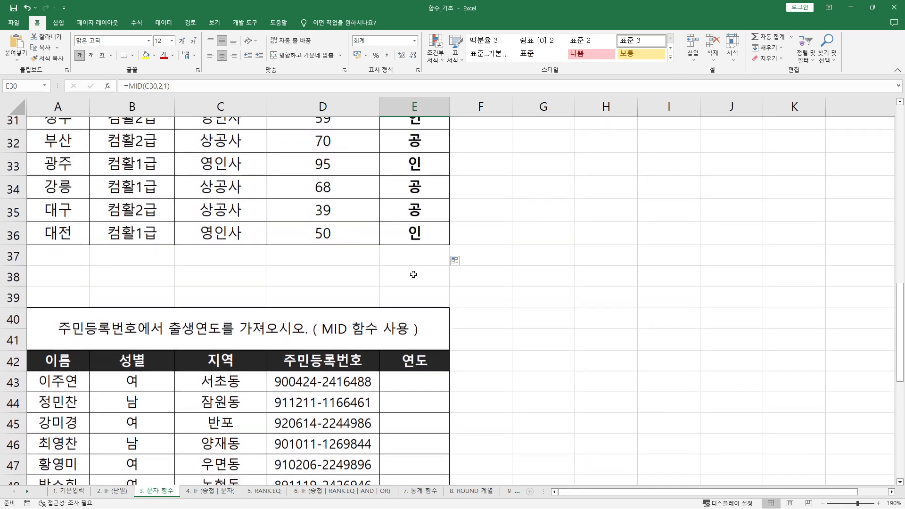
pyautogui.scroll(-2, 410, 233)
pyautogui.click(97, 208)
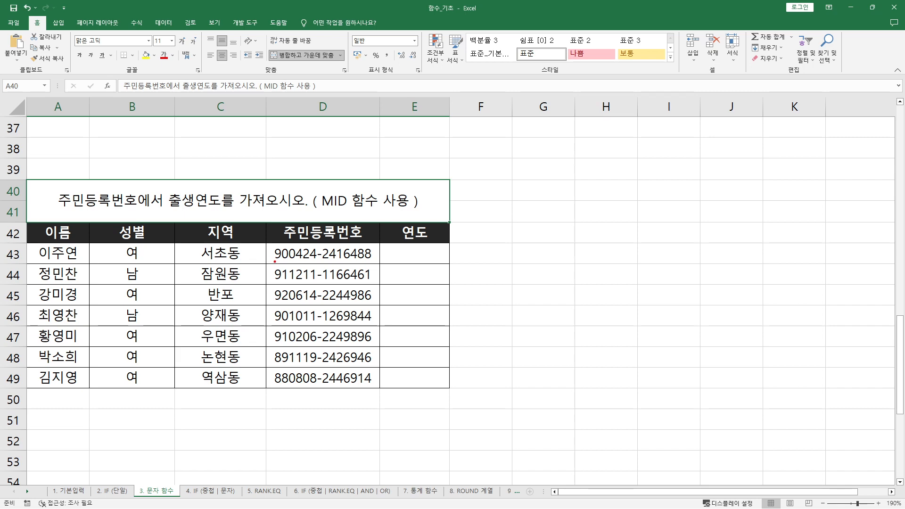
pyautogui.moveTo(275, 261); pyautogui.dragTo(314, 262)
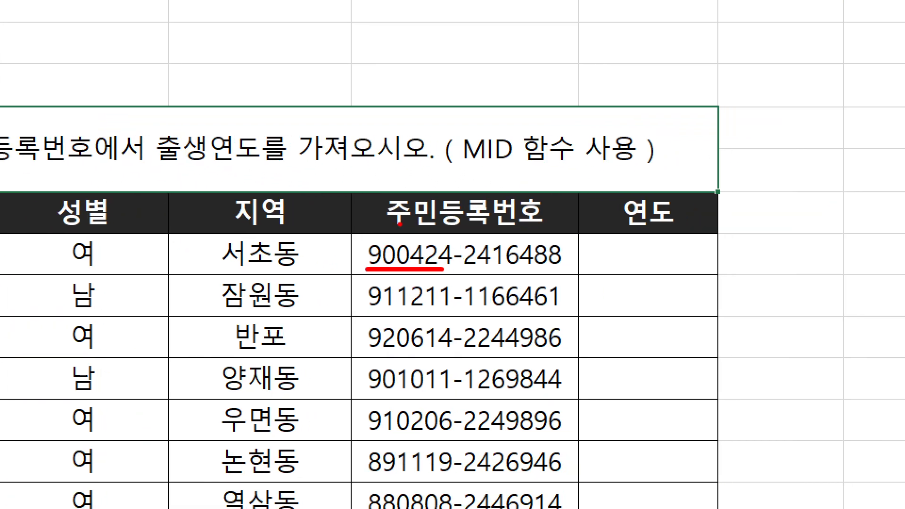
pyautogui.moveTo(400, 225); pyautogui.dragTo(390, 284)
pyautogui.moveTo(391, 215); pyautogui.dragTo(396, 234)
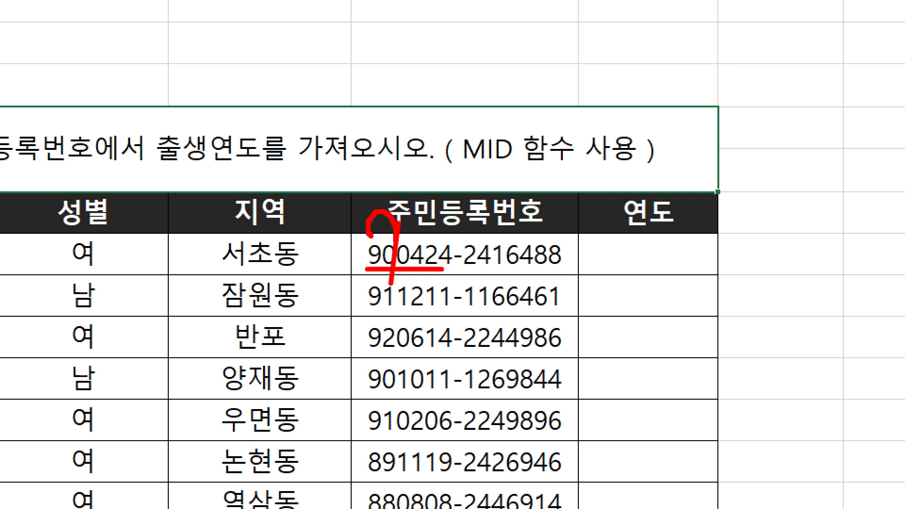
pyautogui.moveTo(372, 276); pyautogui.dragTo(393, 281)
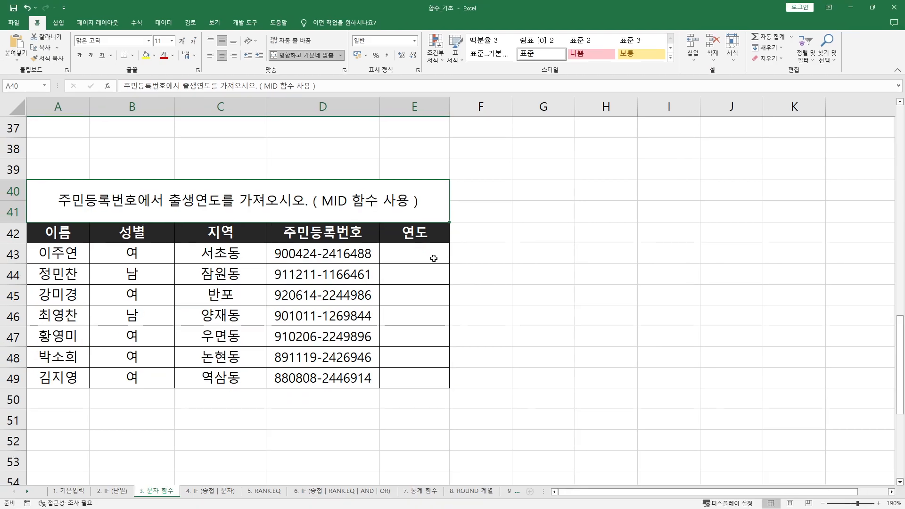
# - Enter =LEFT(D43,2) in E43 to extract the birth year from the registration number
pyautogui.click(678, 262)
pyautogui.write('-')
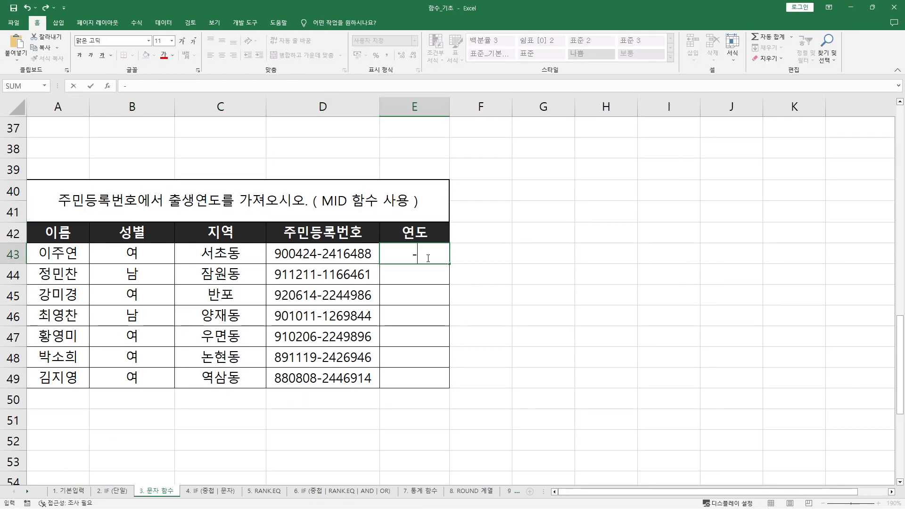
pyautogui.press('BackSpace')
pyautogui.write('=left(')
pyautogui.click(342, 259)
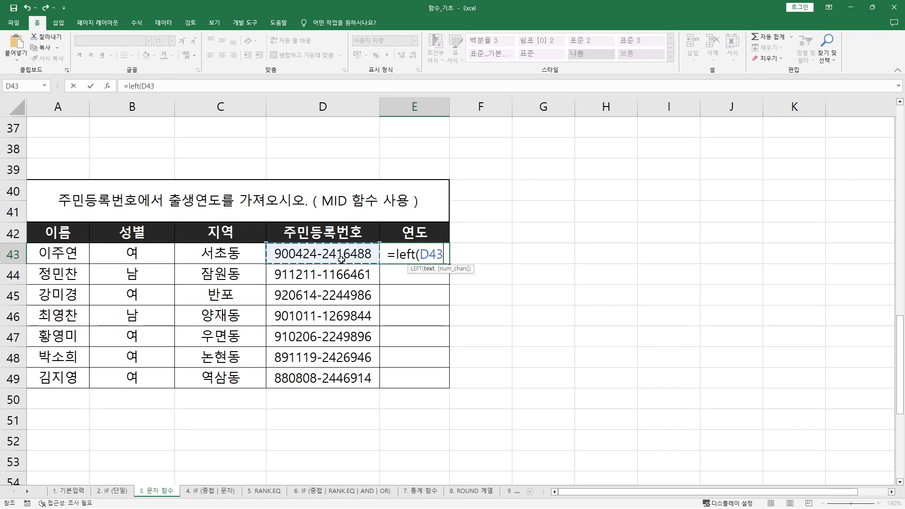
pyautogui.write(',2')
pyautogui.press('Return')
pyautogui.press('Up')
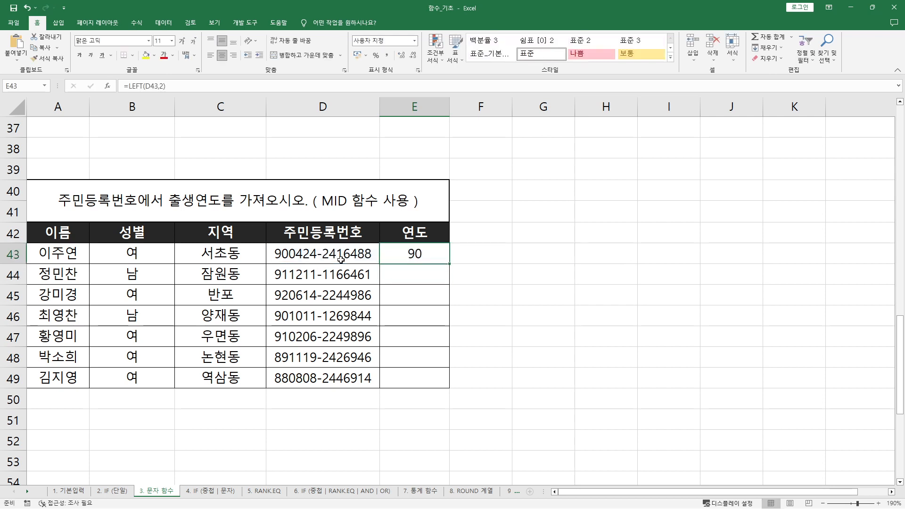
# - Enter =MID(D43,1,2) in E43 to extract the birth year from the registration number, and fill it down to E49
pyautogui.write('=mid(')
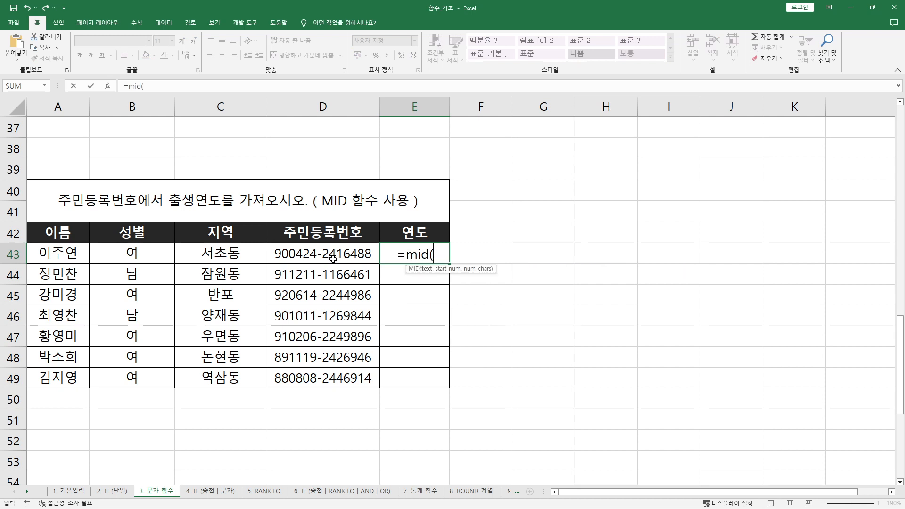
pyautogui.click(330, 257)
pyautogui.write(',')
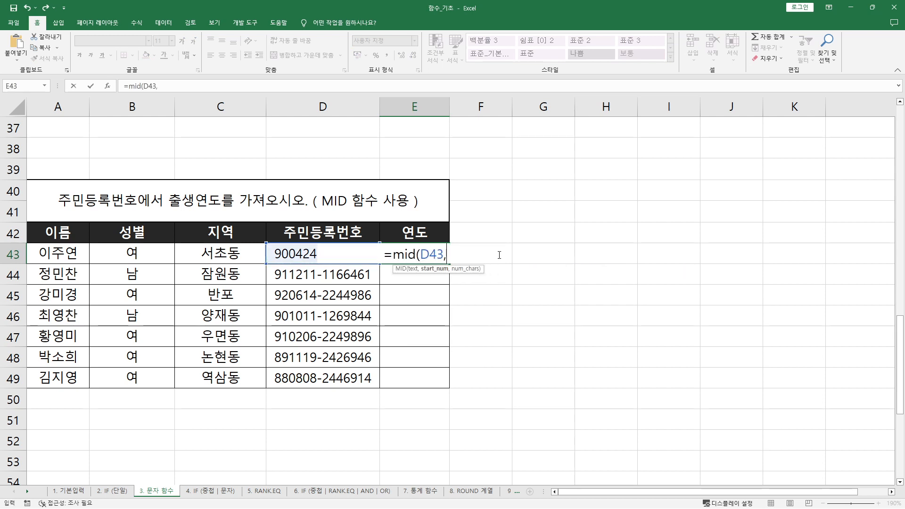
pyautogui.write('1')
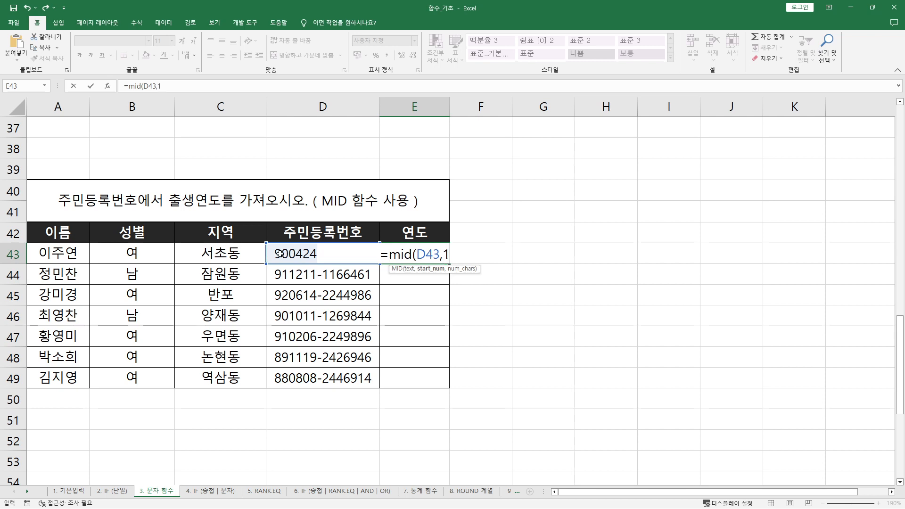
pyautogui.write(',2')
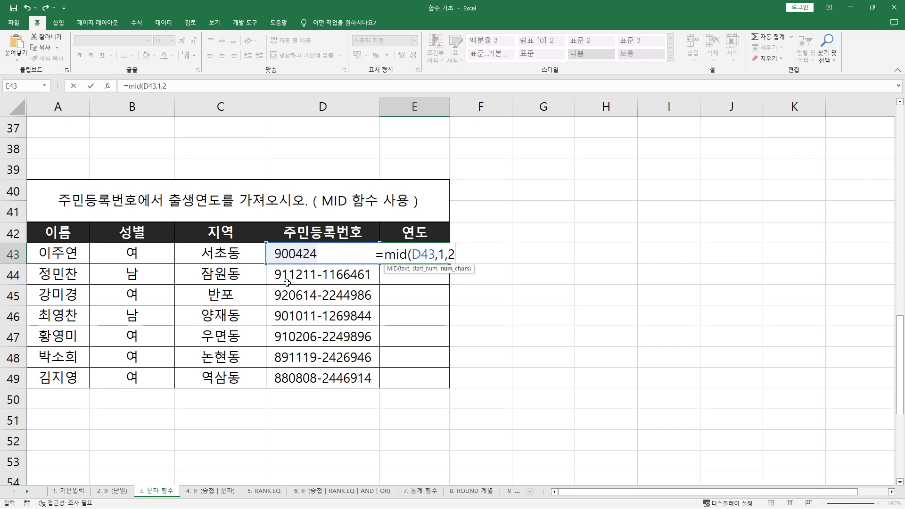
pyautogui.press('Return')
pyautogui.press('Up')
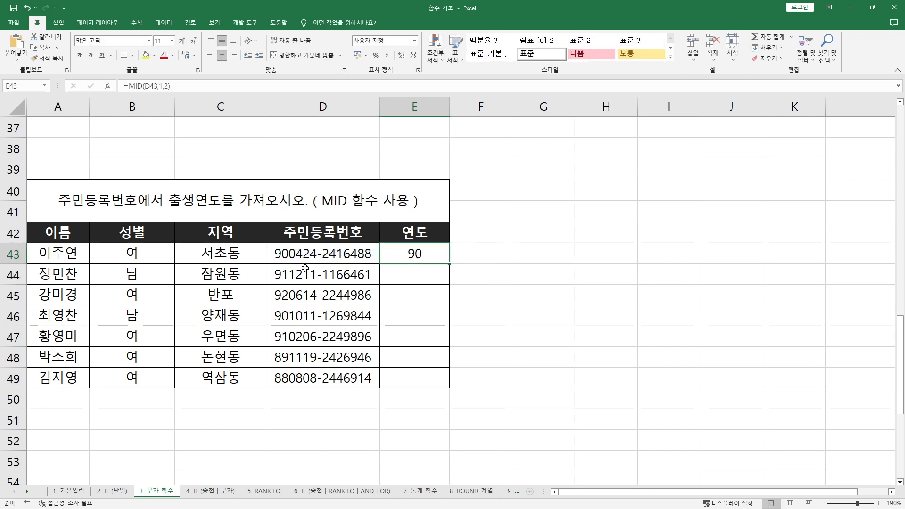
pyautogui.doubleClick(448, 265)
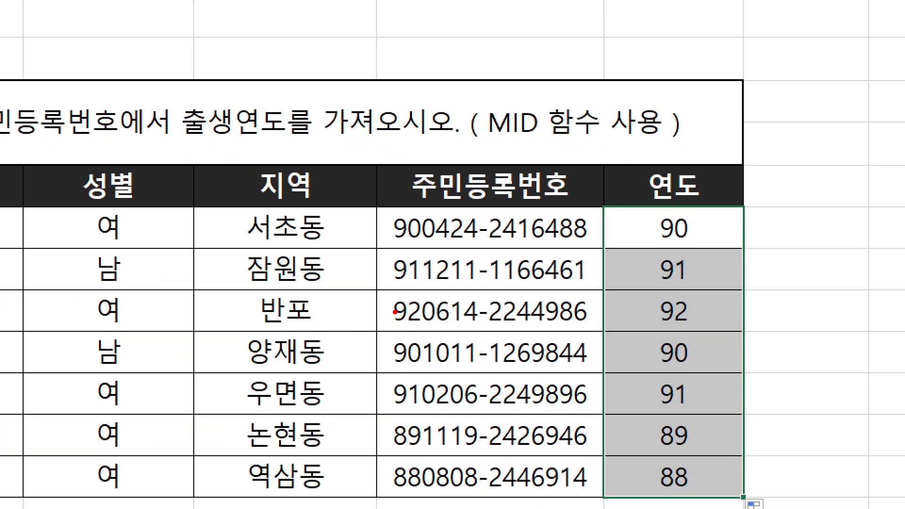
pyautogui.moveTo(392, 291); pyautogui.dragTo(390, 330)
pyautogui.moveTo(418, 282); pyautogui.dragTo(418, 299)
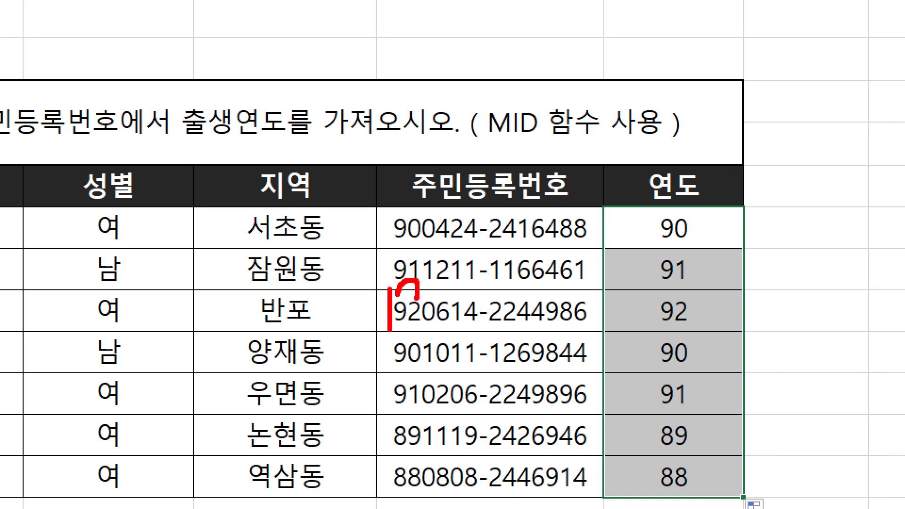
pyautogui.press('Escape')
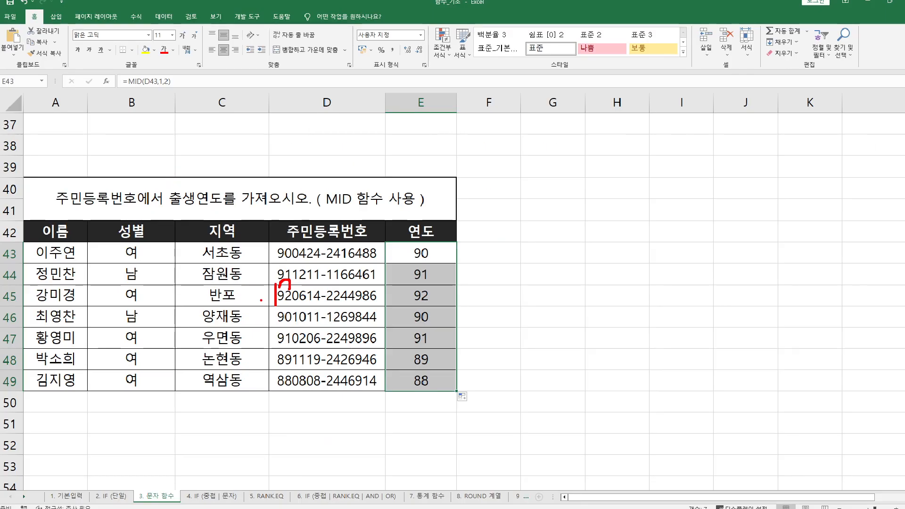
# - In the birth-month table, enter =MID(D58,3,2) in E58 to extract the month from the registration number, and fill it down to E64
pyautogui.scroll(-7, 359, 241)
pyautogui.scroll(2, 400, 252)
pyautogui.click(403, 266)
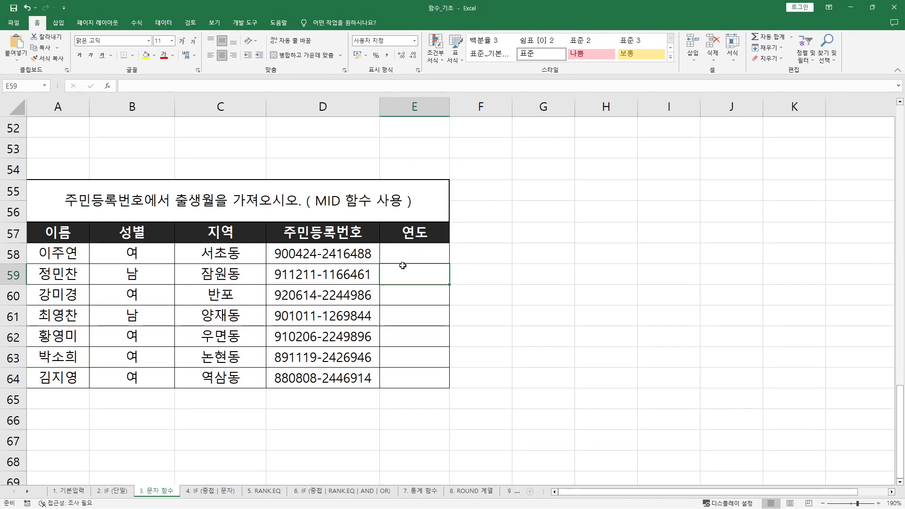
pyautogui.click(414, 256)
pyautogui.write('=mid(')
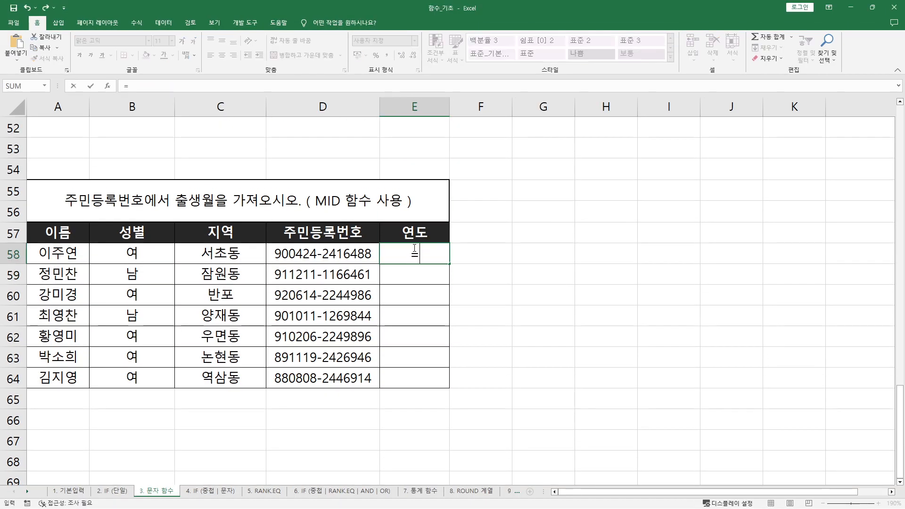
pyautogui.click(297, 255)
pyautogui.write(',')
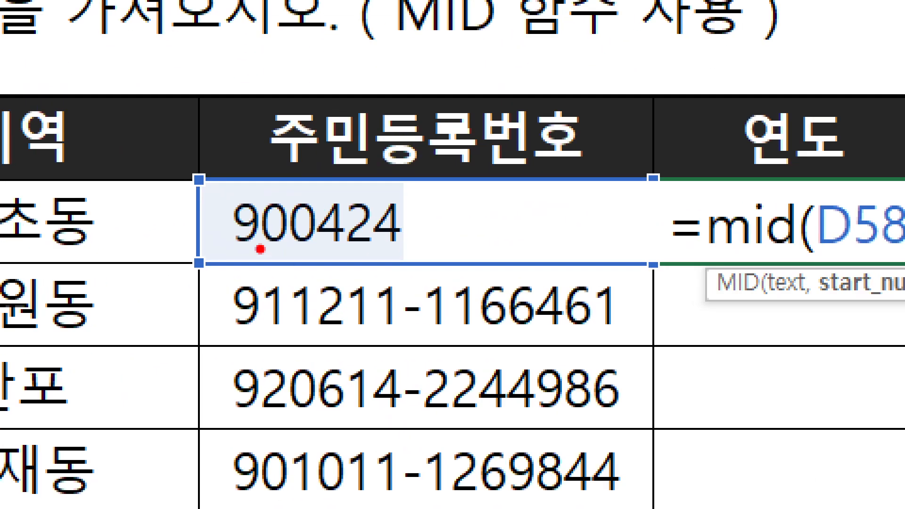
pyautogui.click(237, 250)
pyautogui.click(269, 248)
pyautogui.click(303, 246)
pyautogui.moveTo(284, 158); pyautogui.dragTo(284, 315)
pyautogui.moveTo(298, 177)
pyautogui.mouseDown()
pyautogui.moveTo(301, 191)
pyautogui.moveTo(337, 174)
pyautogui.moveTo(343, 191)
pyautogui.mouseUp()
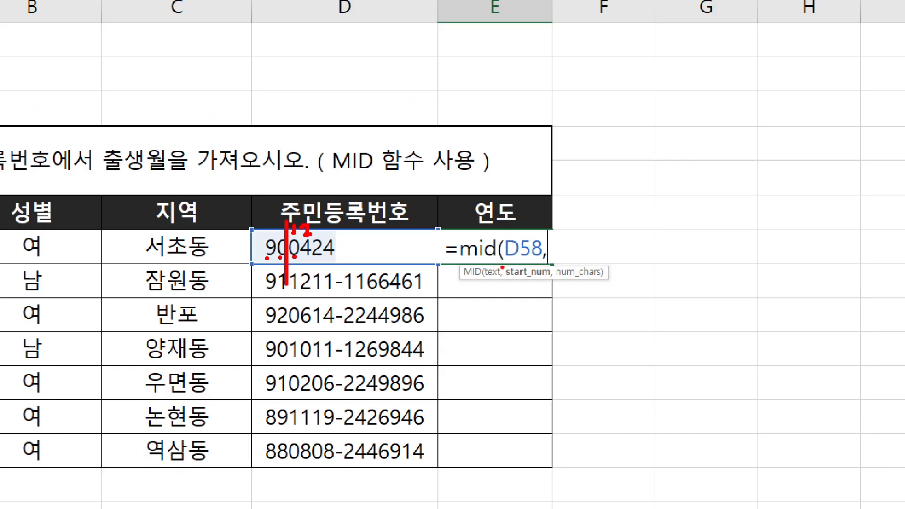
pyautogui.write(',2')
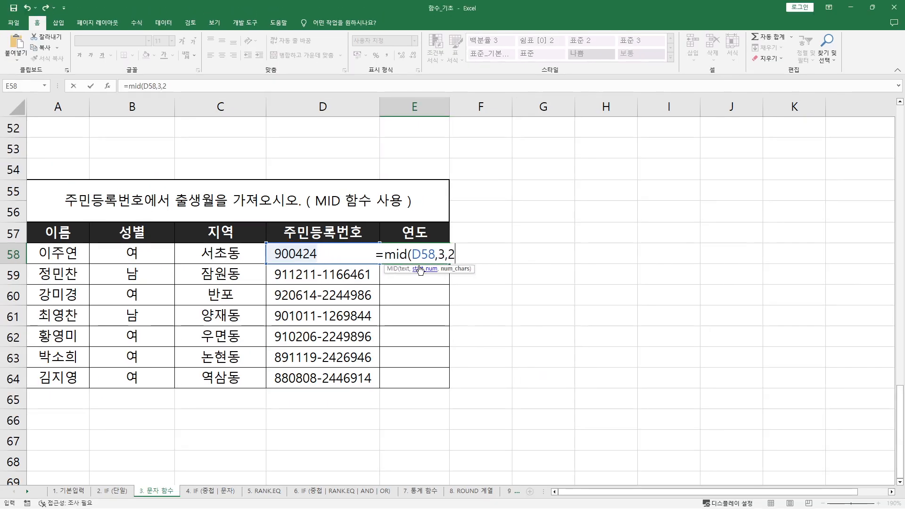
pyautogui.press('Return')
pyautogui.click(418, 260)
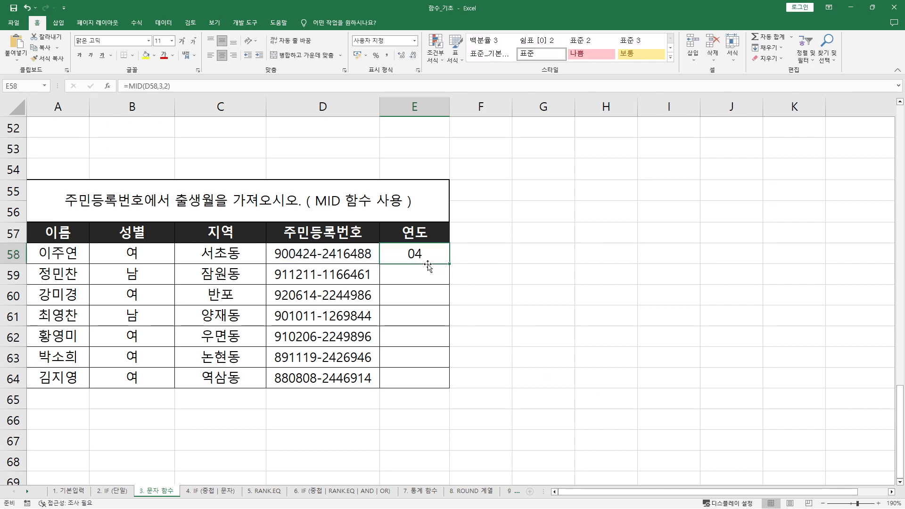
pyautogui.doubleClick(448, 261)
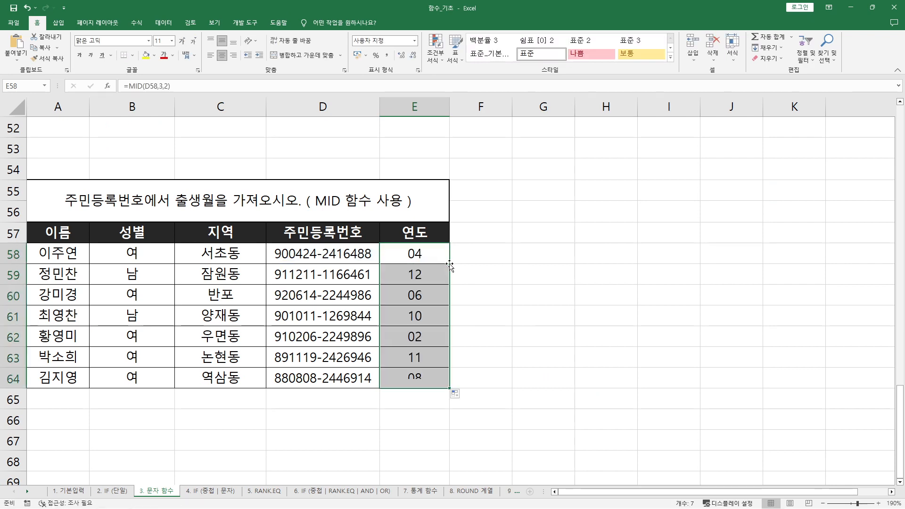
# - Enter =MID(D58,5,2) in F58 to extract the birth day from the registration number, and fill it down to F64
pyautogui.click(491, 253)
pyautogui.write('=mid(')
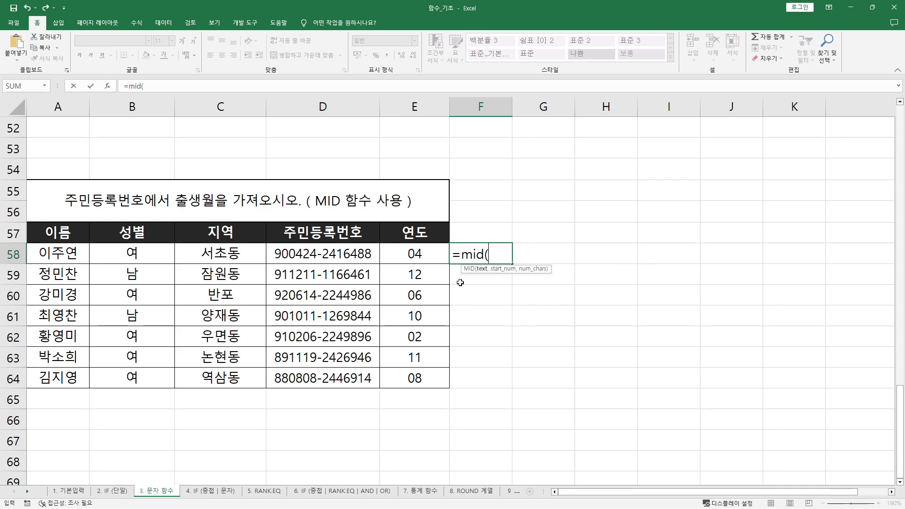
pyautogui.click(344, 260)
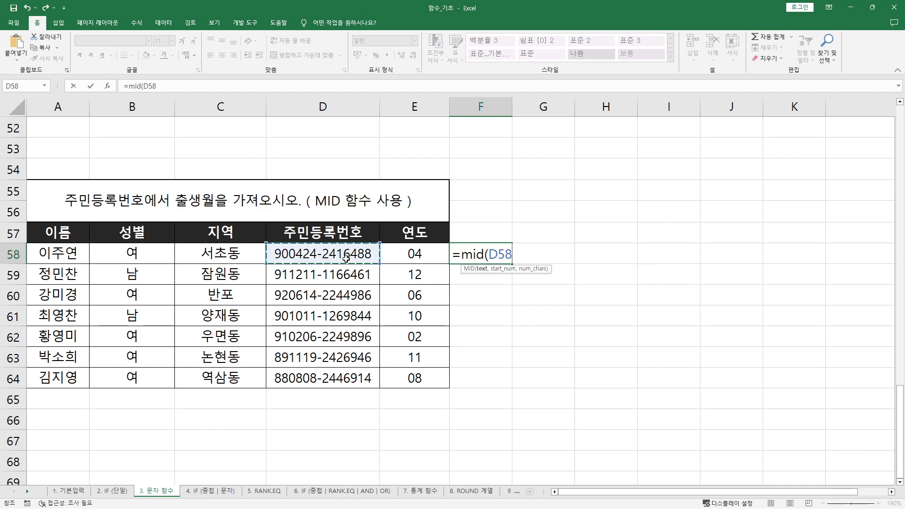
pyautogui.write(',')
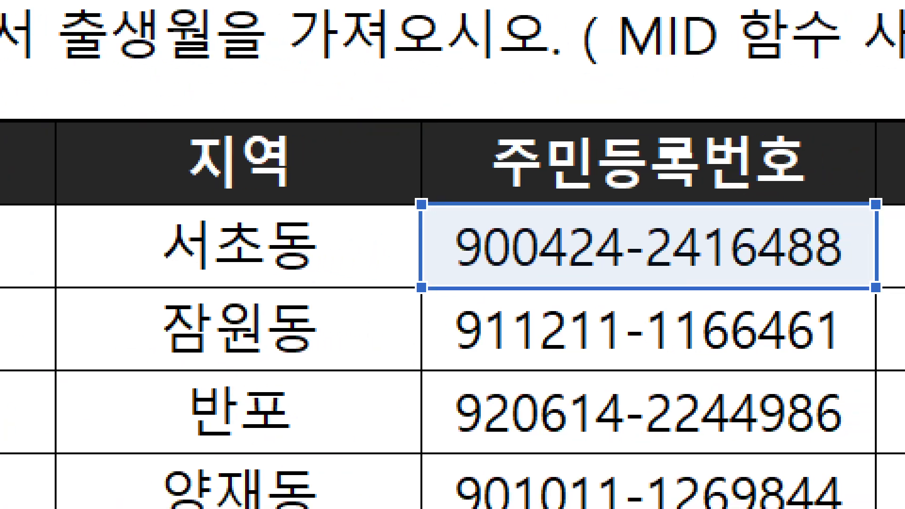
pyautogui.click(542, 238)
pyautogui.moveTo(472, 224)
pyautogui.mouseDown()
pyautogui.moveTo(467, 233)
pyautogui.moveTo(491, 247)
pyautogui.moveTo(530, 250)
pyautogui.moveTo(581, 274)
pyautogui.moveTo(572, 288)
pyautogui.moveTo(587, 311)
pyautogui.moveTo(614, 282)
pyautogui.mouseUp()
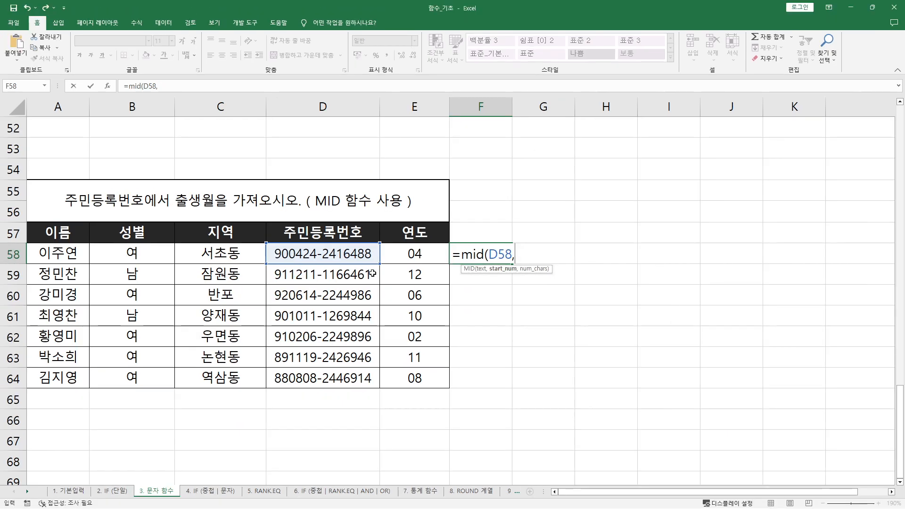
pyautogui.write('5,2)')
pyautogui.press('Return')
pyautogui.press('Up')
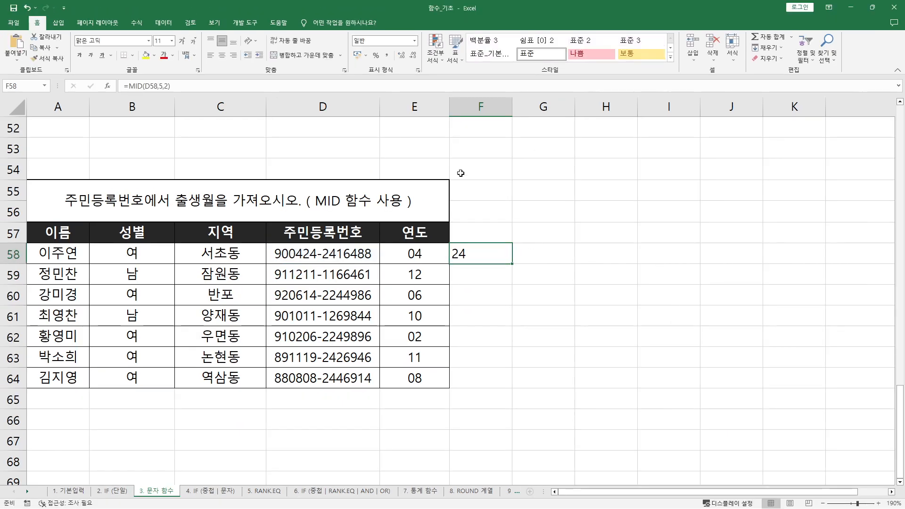
pyautogui.moveTo(513, 265); pyautogui.dragTo(513, 384)
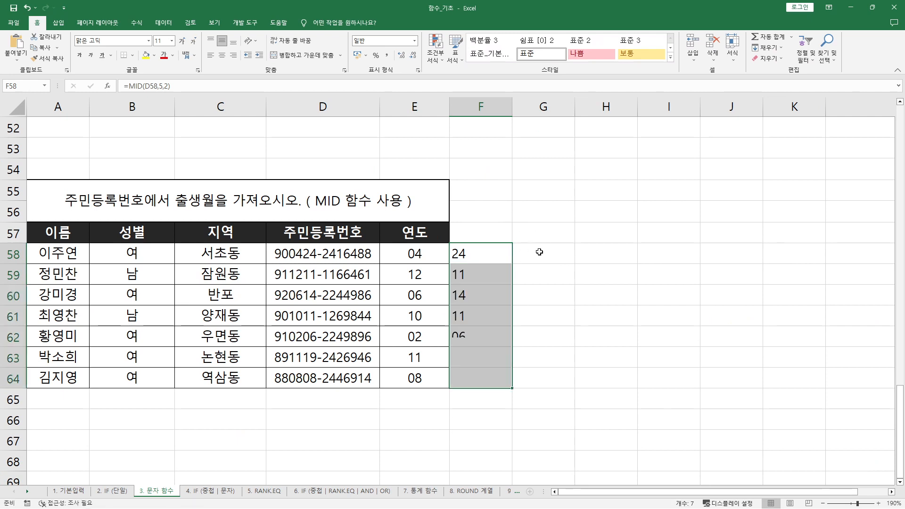
# - Enter =MID(D58,8,1) in G58 to extract the registration number's eighth character, and fill it down to G64
pyautogui.click(526, 255)
pyautogui.write('=mid(')
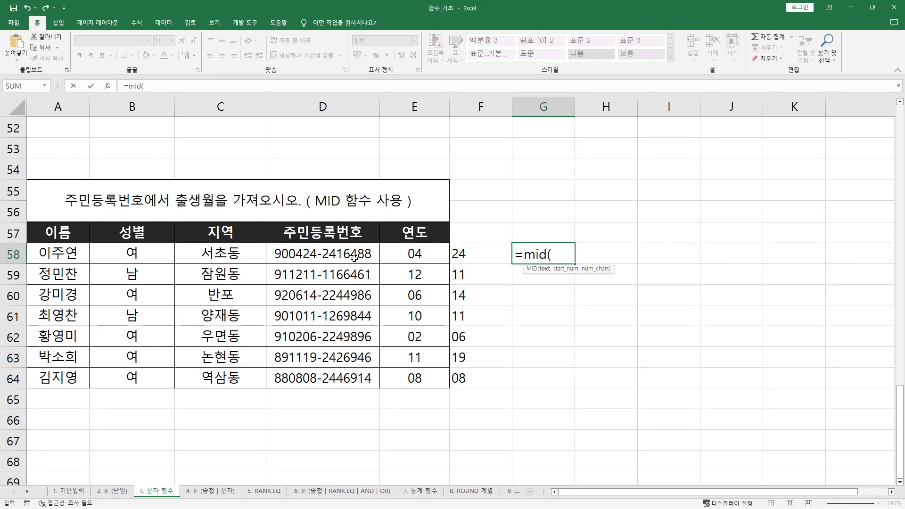
pyautogui.click(354, 257)
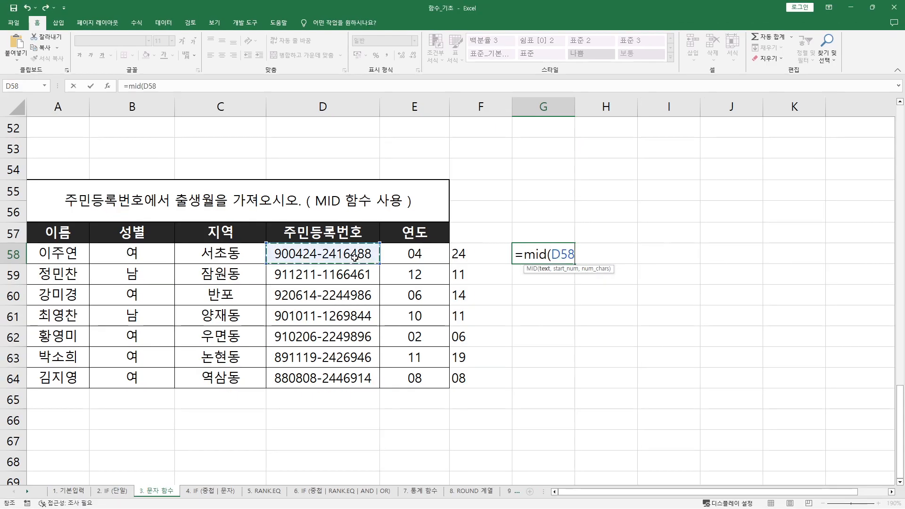
pyautogui.write(',8,1')
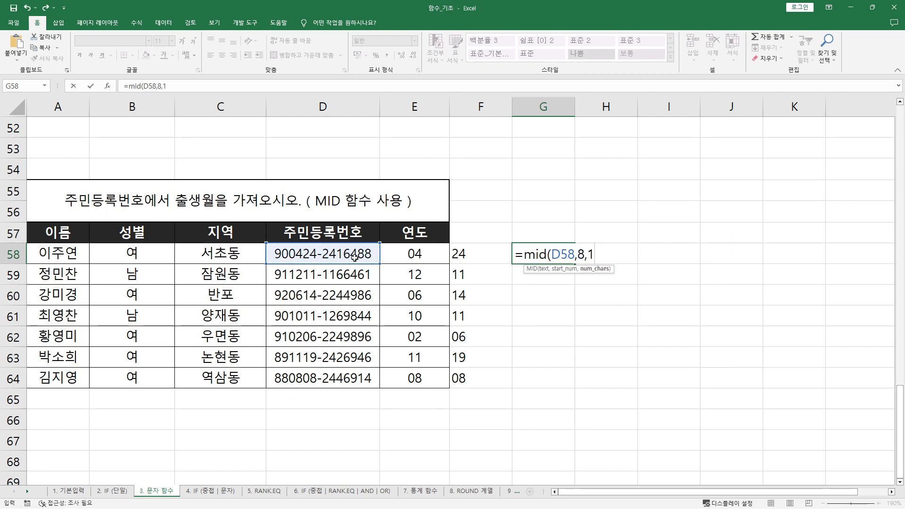
pyautogui.write(')')
pyautogui.press('Return')
pyautogui.click(519, 261)
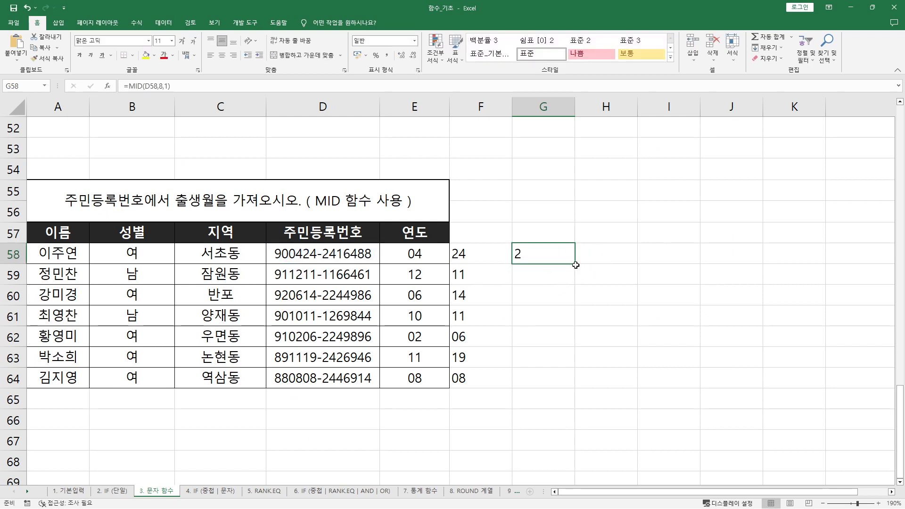
pyautogui.moveTo(575, 264); pyautogui.dragTo(572, 384)
# - Open the MID formula in G58 for editing
pyautogui.doubleClick(529, 253)
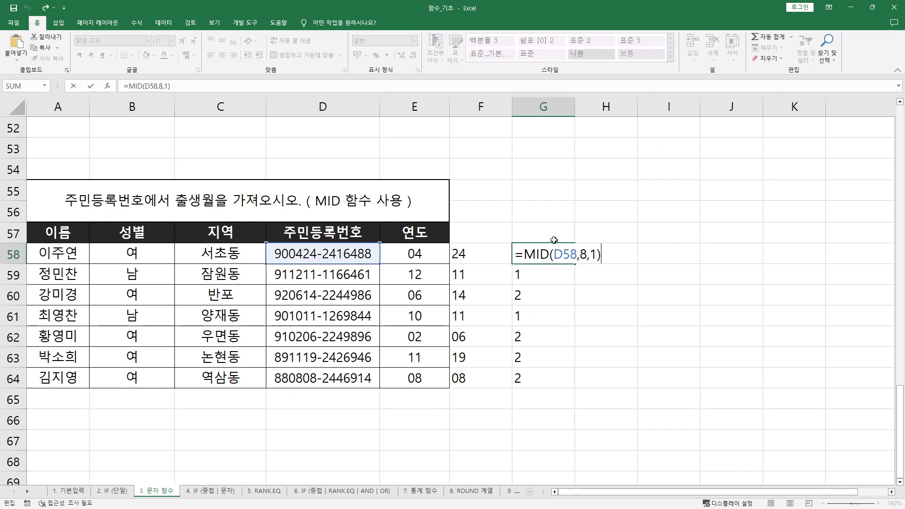